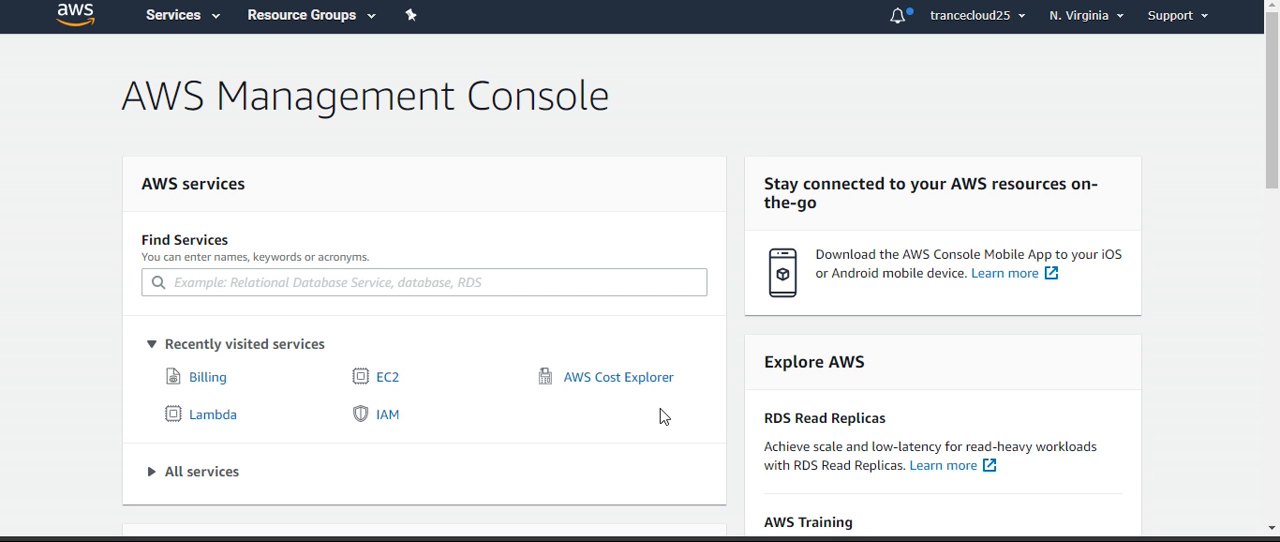
Find the Billing service and open its Budgets page
{"action": "left_click", "coordinate": [173, 15]}
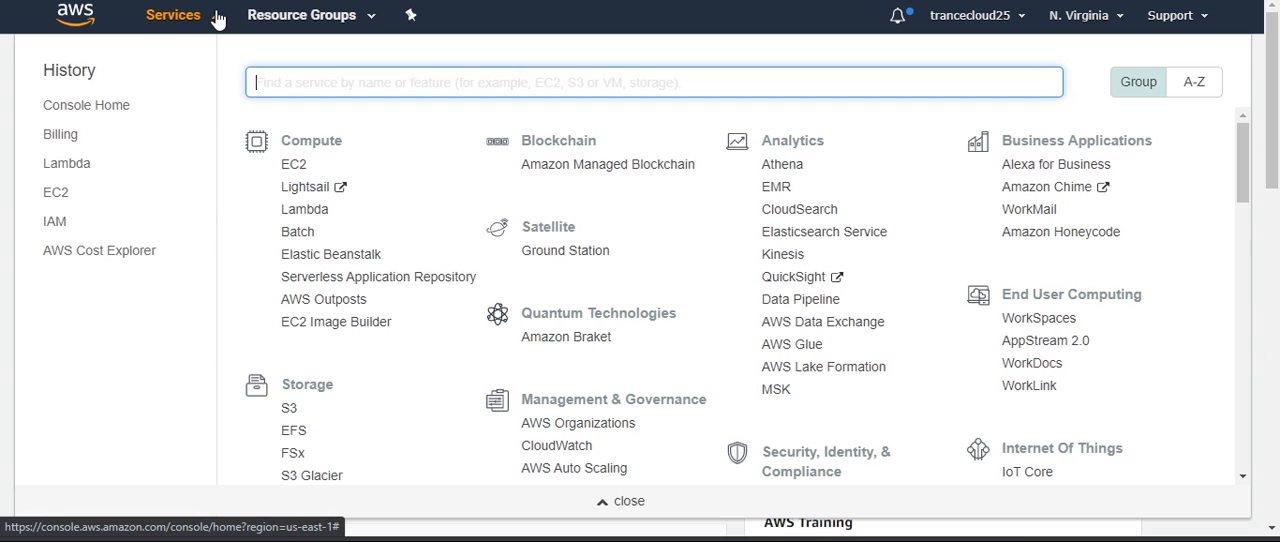
{"action": "type", "text": "Billing"}
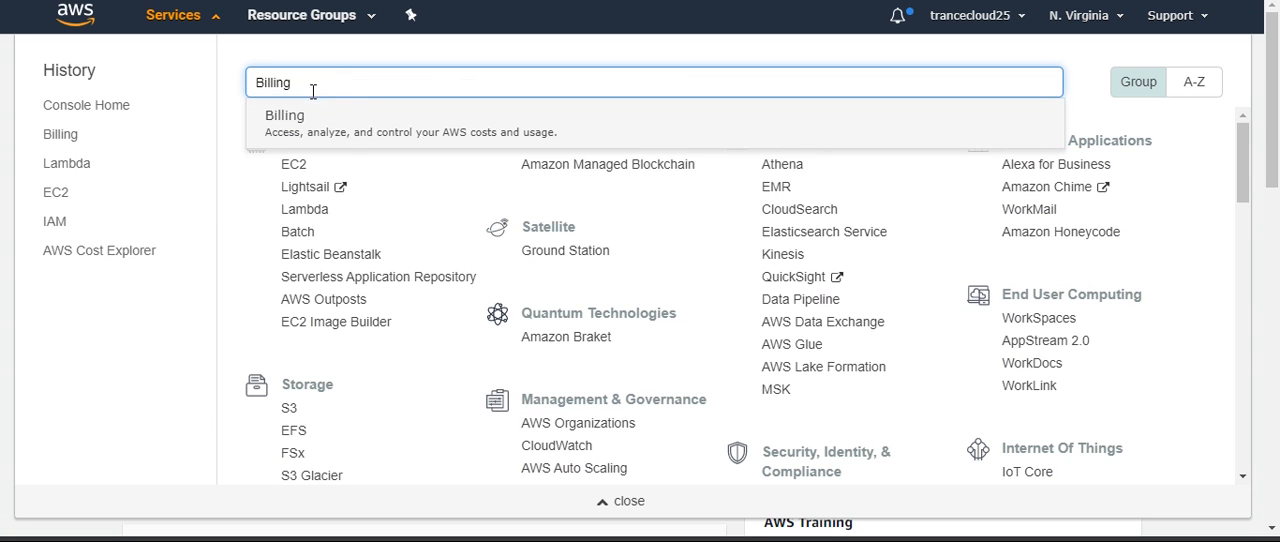
{"action": "left_click", "coordinate": [351, 137]}
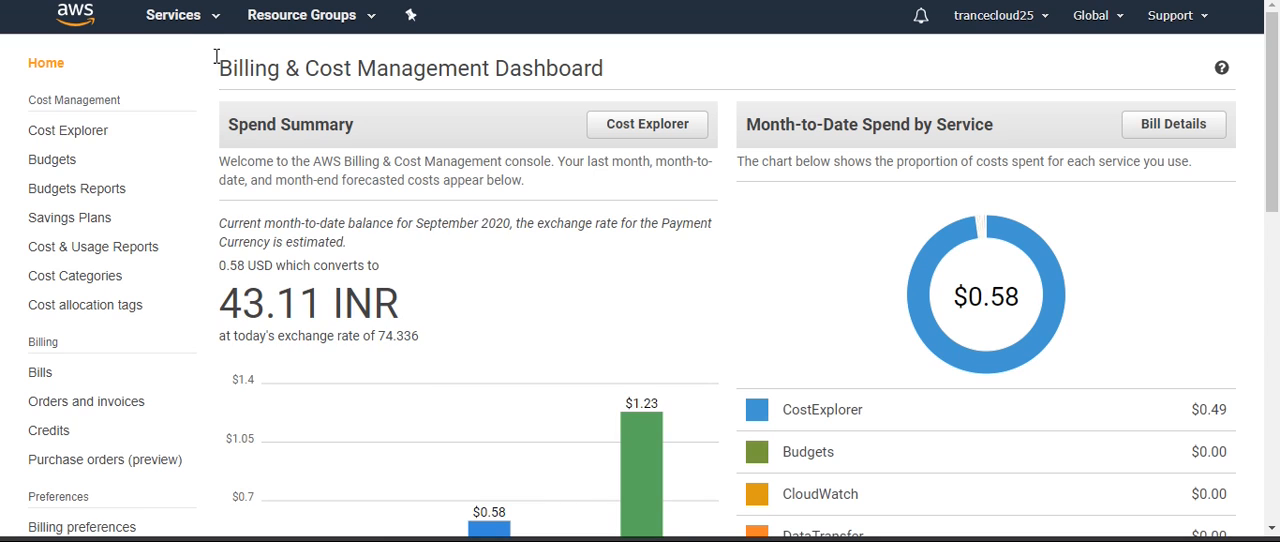
{"action": "left_click", "coordinate": [49, 162]}
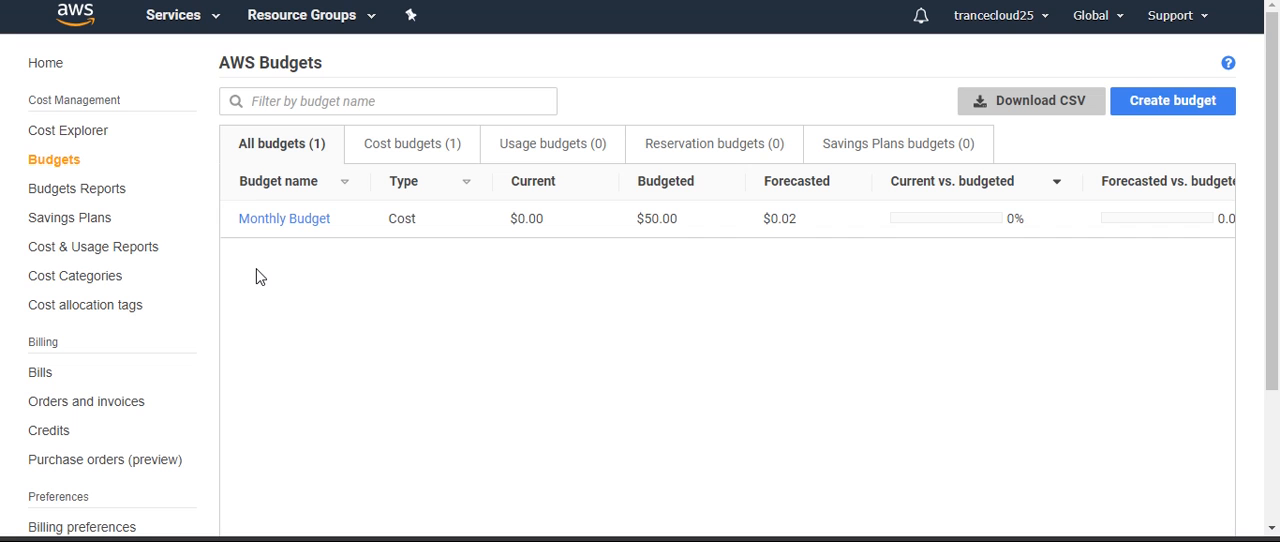
Start a new cost budget and name it My Monthly Budget
{"action": "left_click", "coordinate": [1182, 106]}
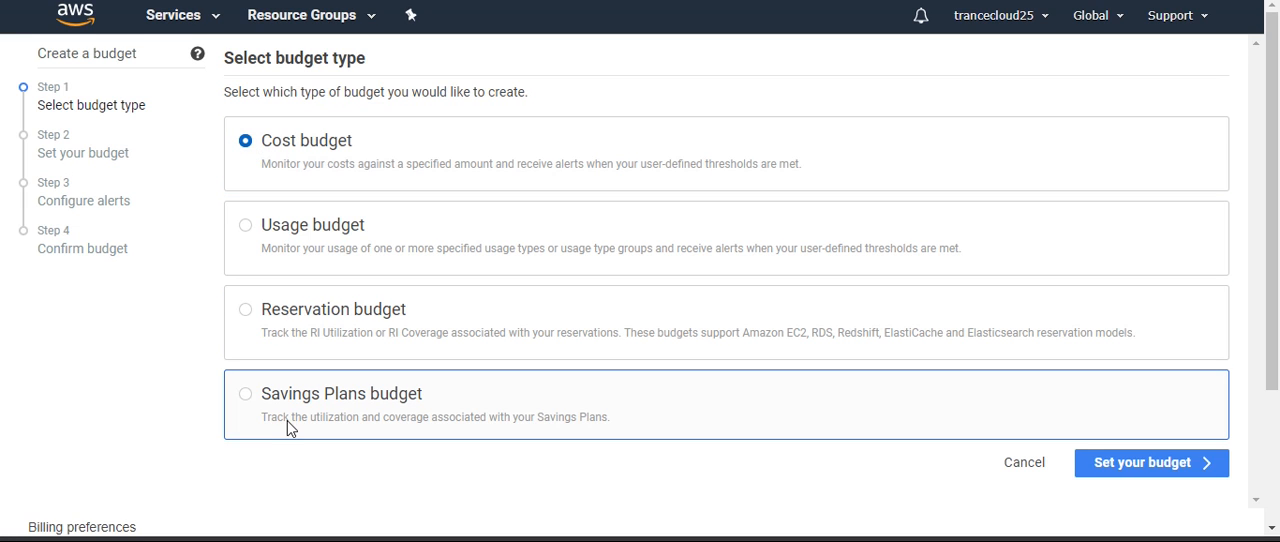
{"action": "left_click", "coordinate": [1144, 472]}
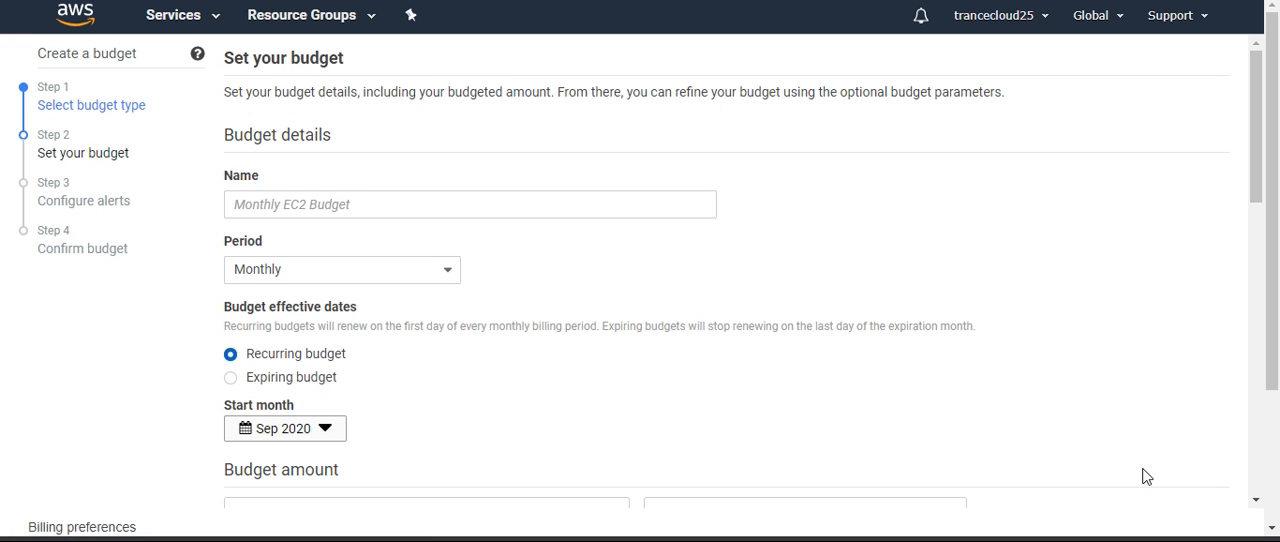
{"action": "left_click", "coordinate": [368, 200]}
{"action": "type", "text": "M"}
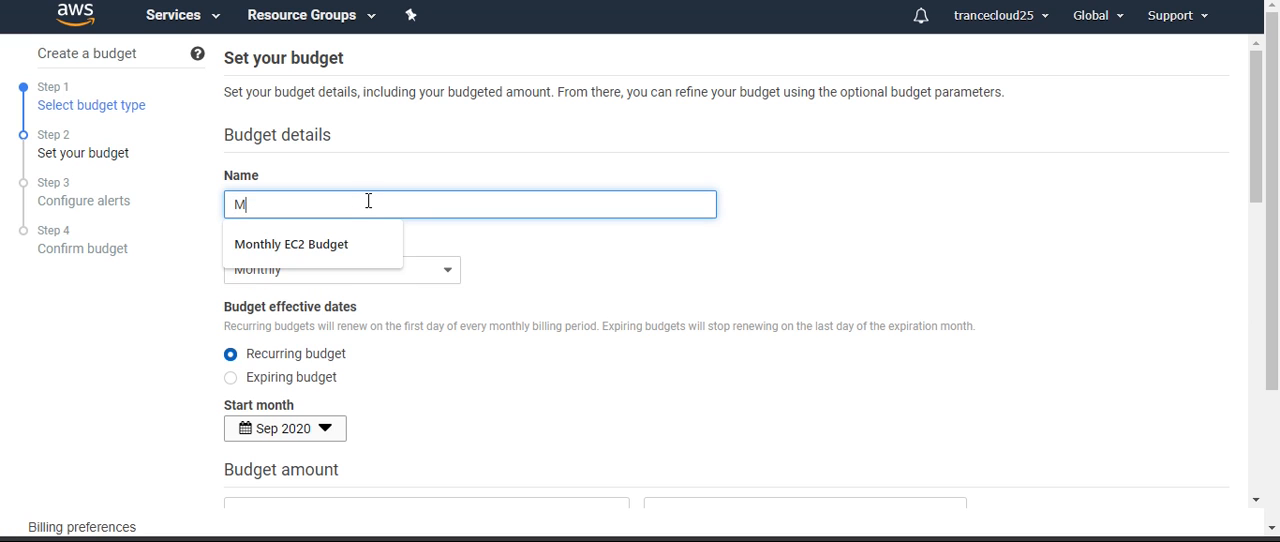
{"action": "type", "text": "onthly Budget"}
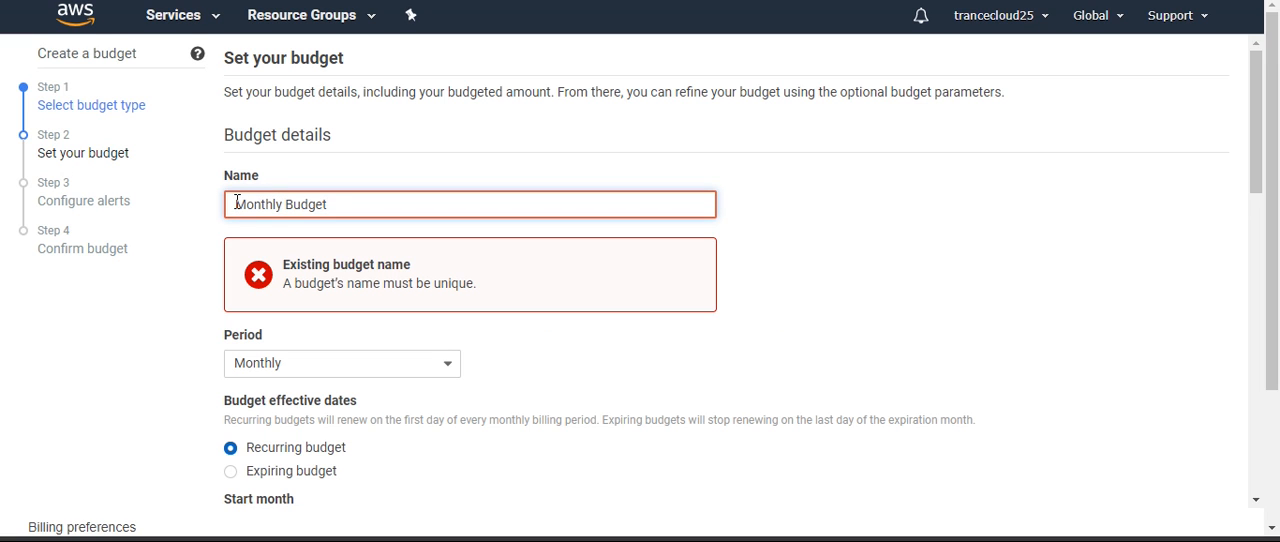
{"action": "left_click", "coordinate": [236, 203]}
{"action": "type", "text": "My"}
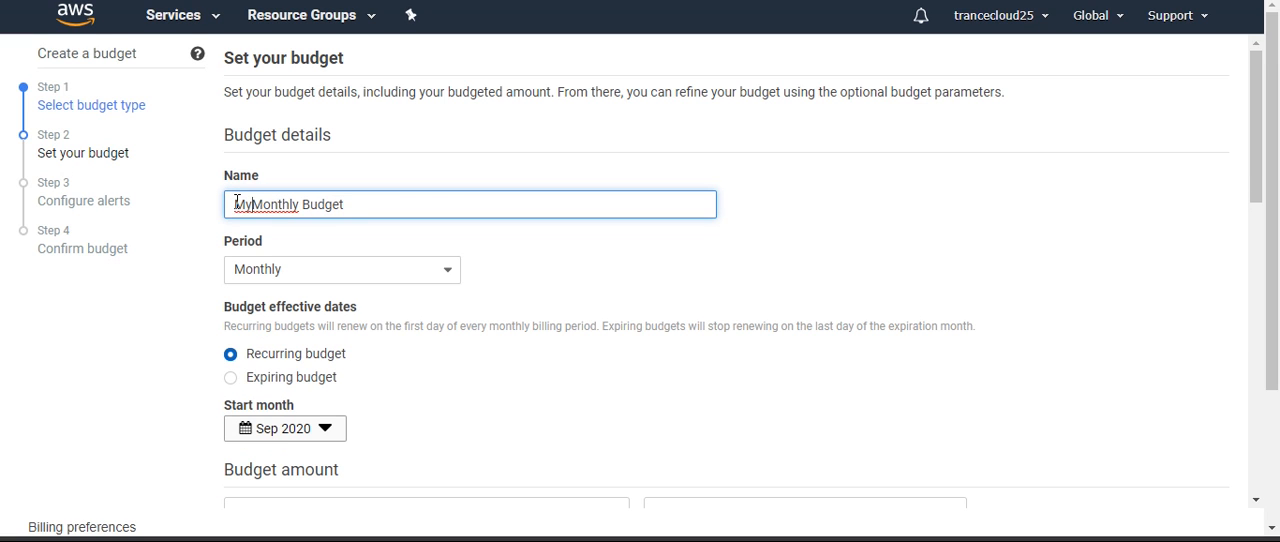
{"action": "left_click", "coordinate": [857, 224]}
Check the available budget periods and leave the period at Monthly
{"action": "scroll", "coordinate": [371, 308], "scroll_direction": "down", "scroll_amount": 1}
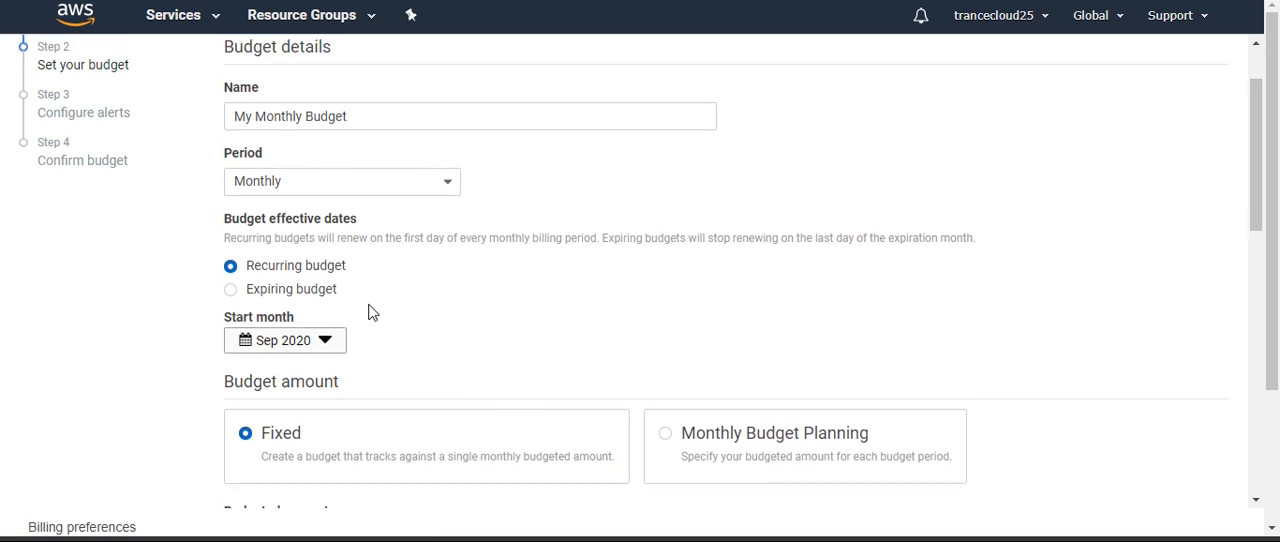
{"action": "left_click", "coordinate": [333, 180]}
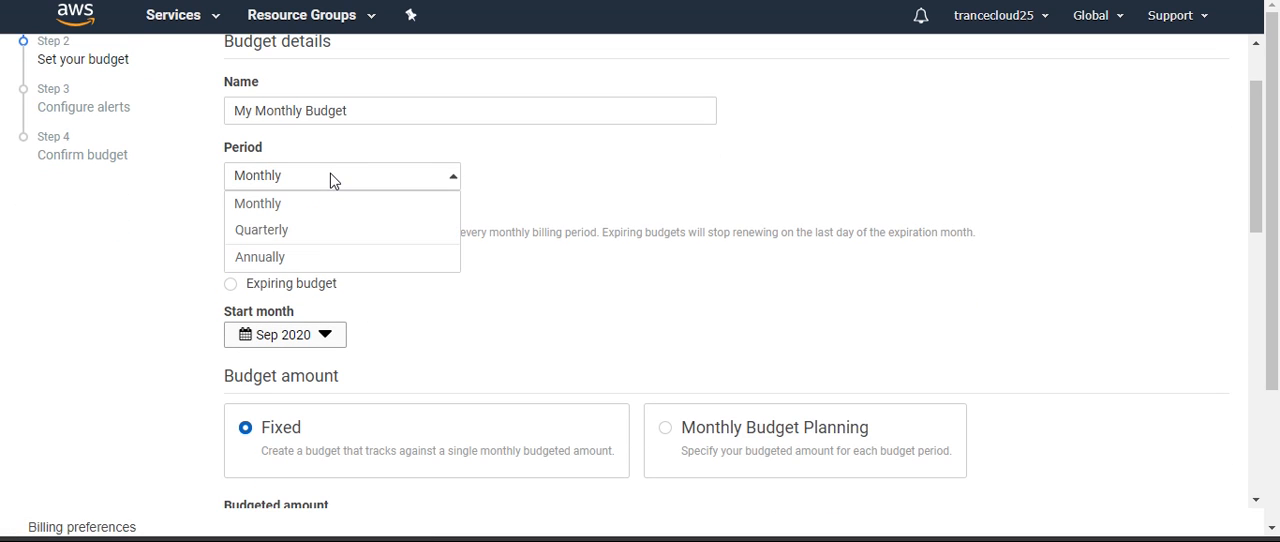
{"action": "left_click", "coordinate": [528, 187]}
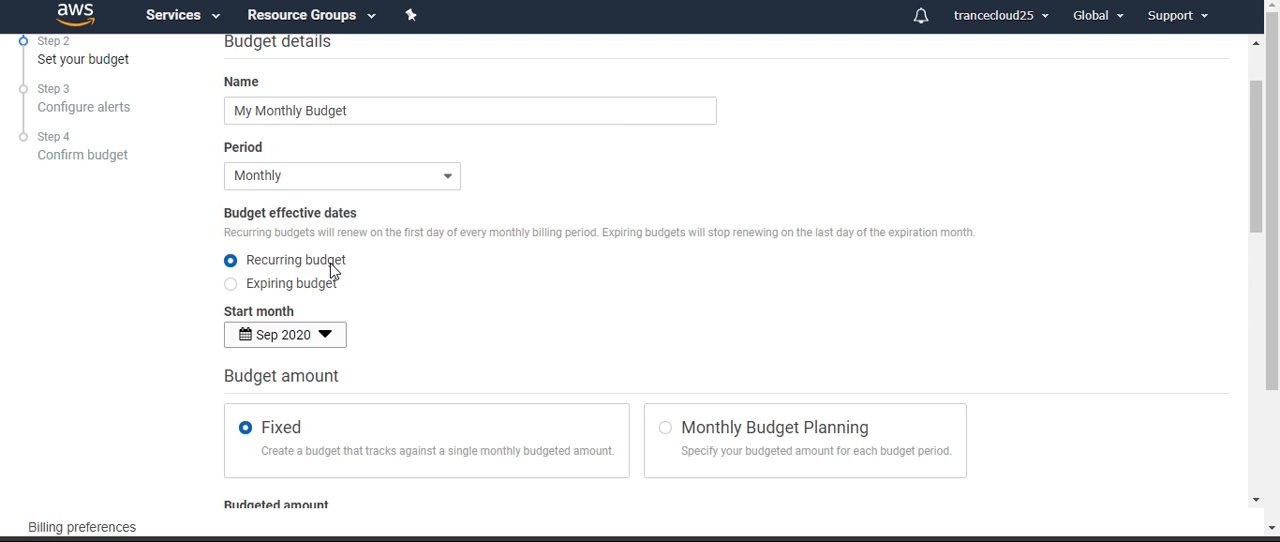
Try an expiring budget with end month Dec 2020, and return to the recurring budget option
{"action": "scroll", "coordinate": [330, 270], "scroll_direction": "down", "scroll_amount": 1}
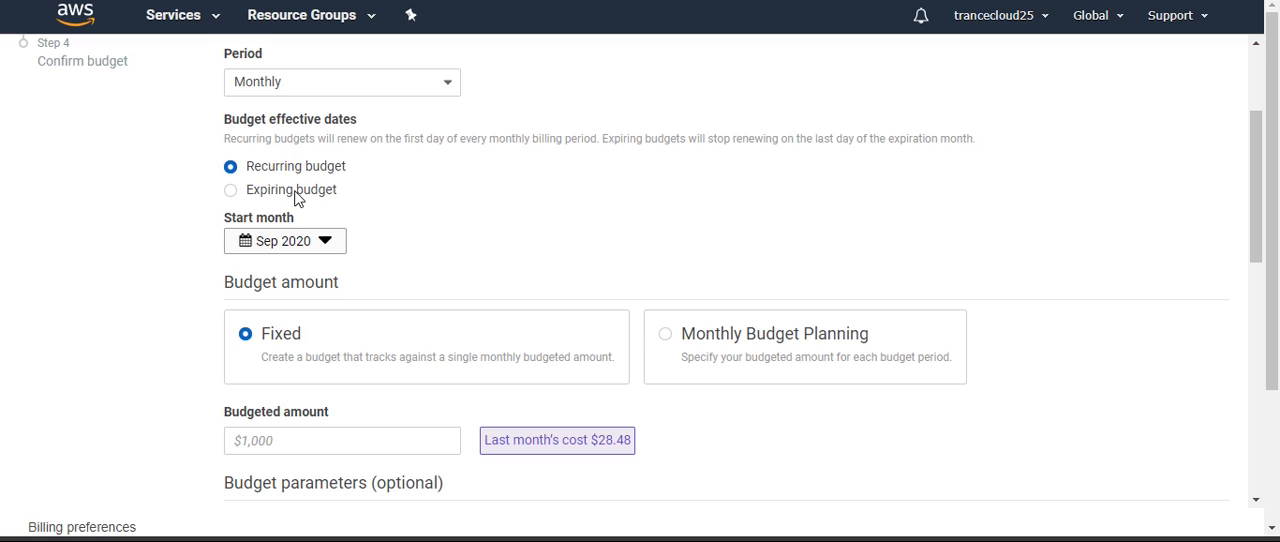
{"action": "left_click", "coordinate": [231, 191]}
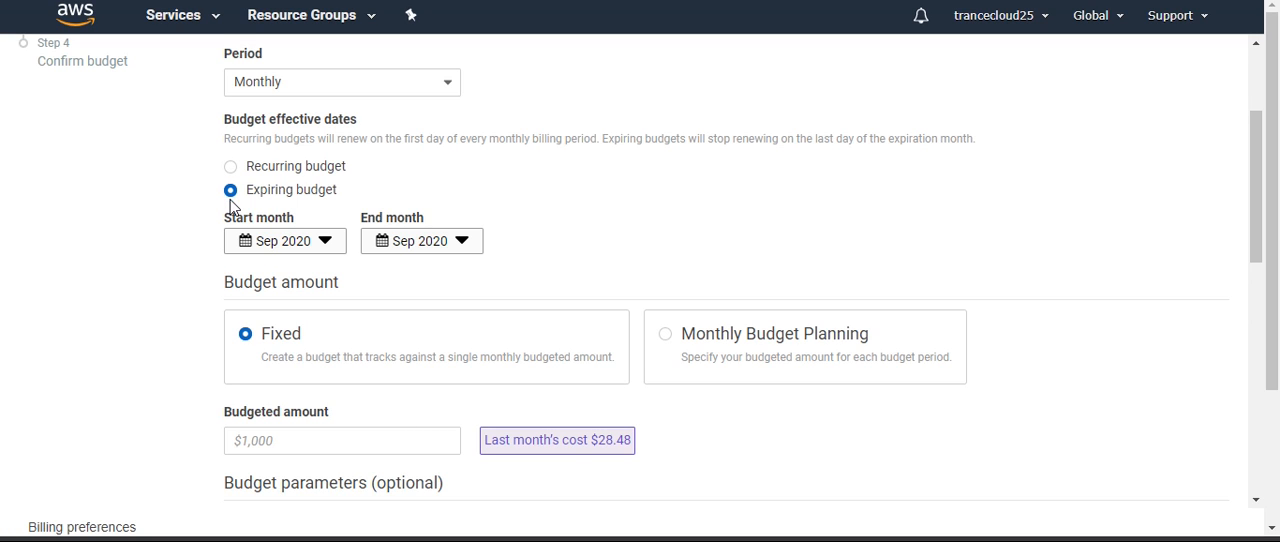
{"action": "left_click", "coordinate": [395, 254]}
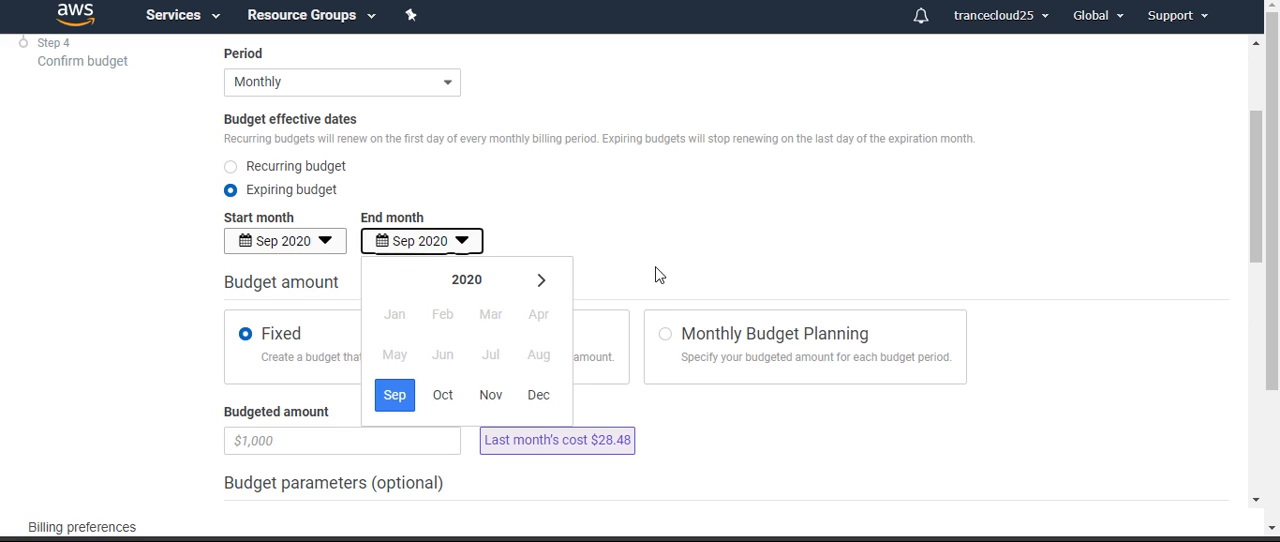
{"action": "left_click", "coordinate": [538, 396]}
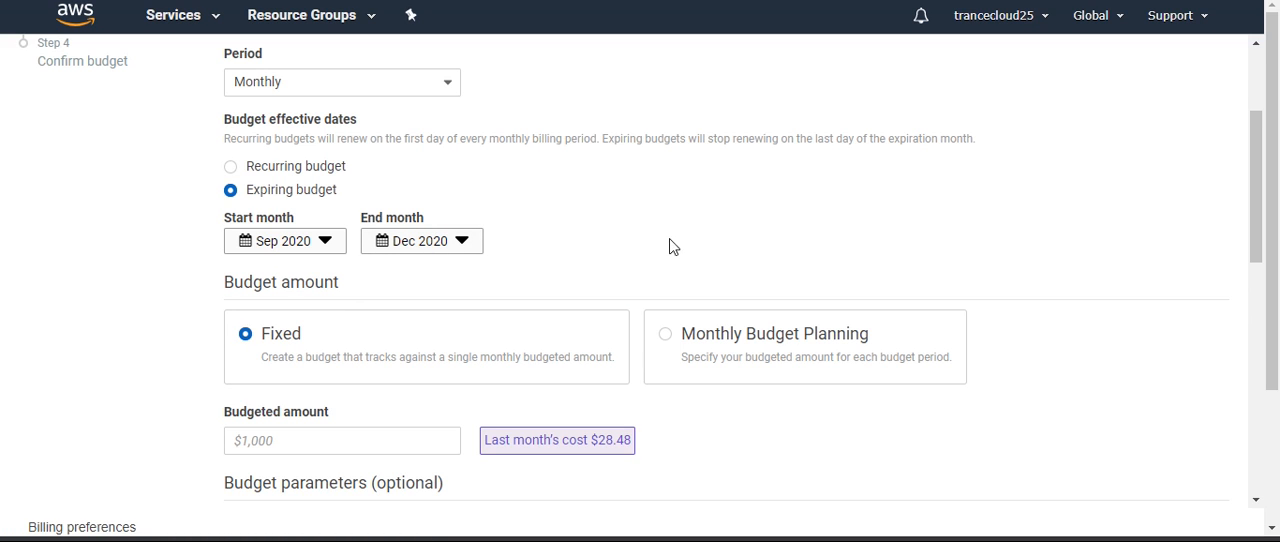
{"action": "left_click", "coordinate": [233, 170]}
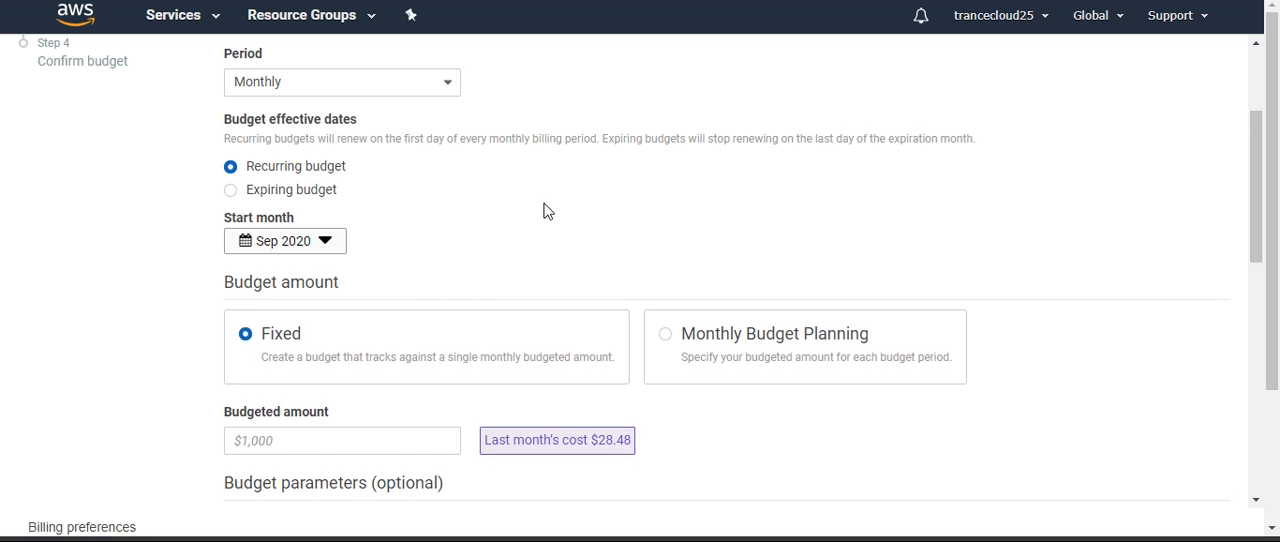
Switch the budget amount type to Monthly Budget Planning
{"action": "scroll", "coordinate": [543, 209], "scroll_direction": "down", "scroll_amount": 2}
{"action": "scroll", "coordinate": [535, 210], "scroll_direction": "up", "scroll_amount": 1}
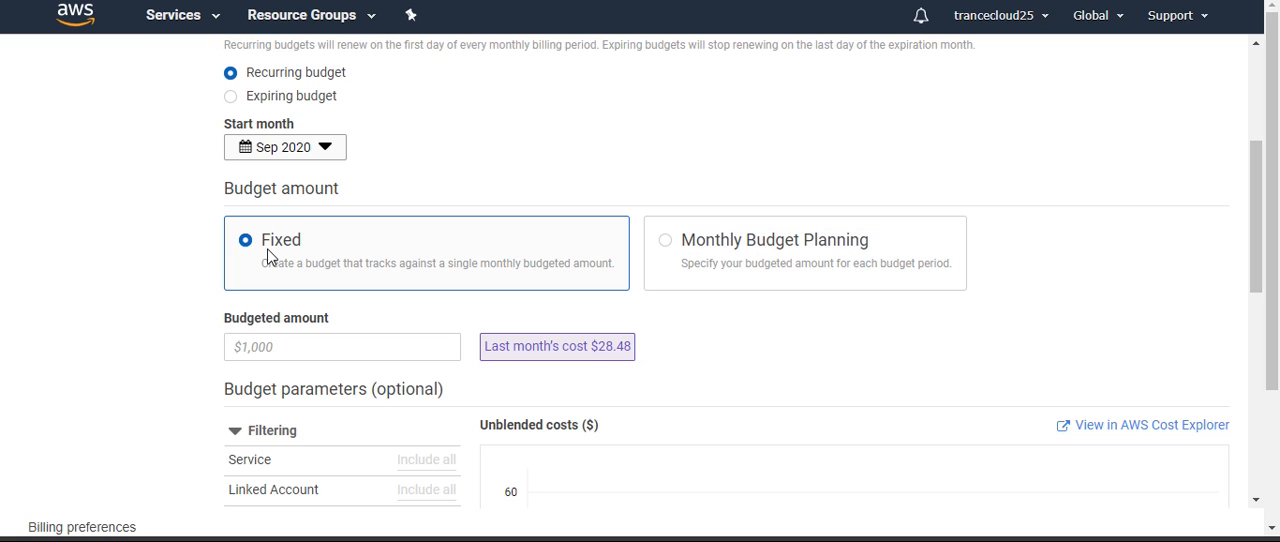
{"action": "left_click", "coordinate": [664, 246]}
{"action": "scroll", "coordinate": [500, 303], "scroll_direction": "down", "scroll_amount": 2}
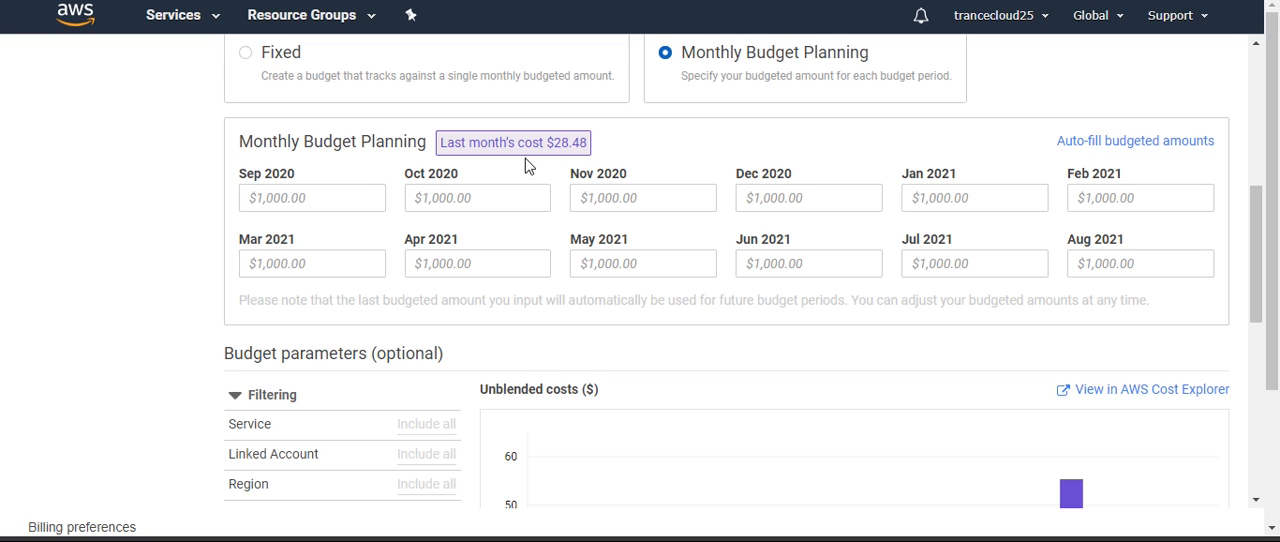
Try auto-filling the monthly budgeted amounts with a $30 starting budget and 10% growth, and cancel without applying
{"action": "left_click", "coordinate": [1100, 142]}
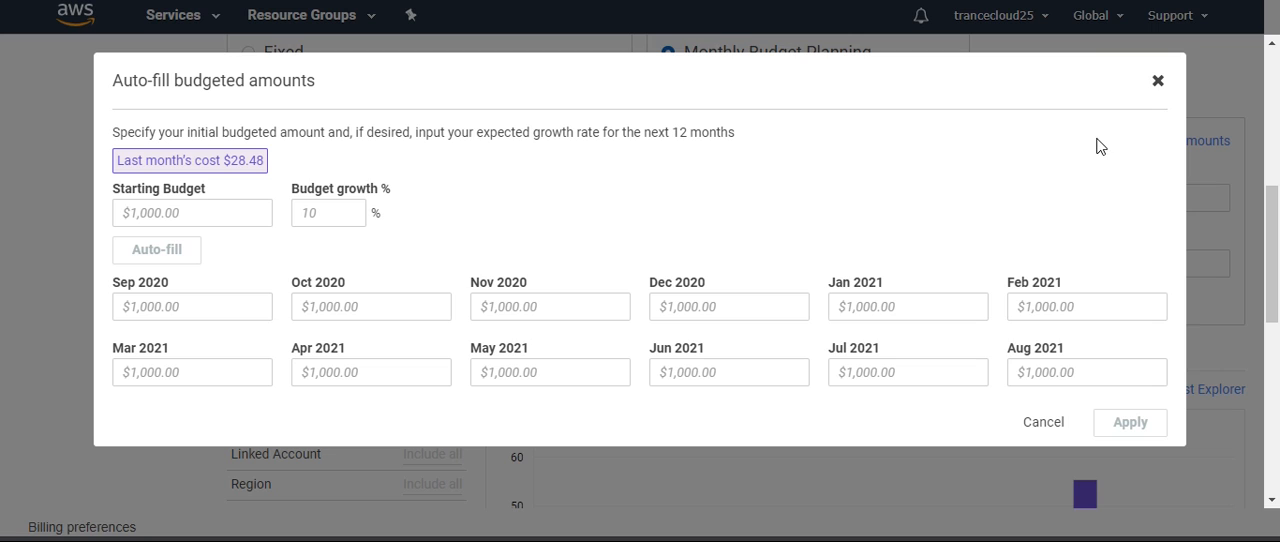
{"action": "left_click", "coordinate": [162, 220]}
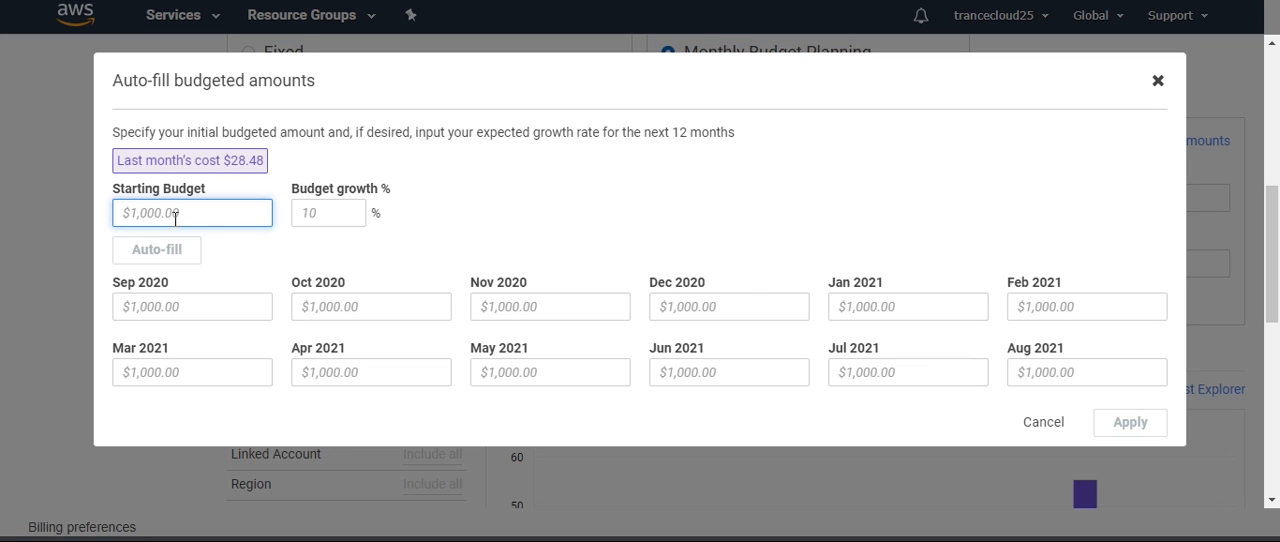
{"action": "type", "text": "30"}
{"action": "left_click", "coordinate": [341, 207]}
{"action": "type", "text": "10"}
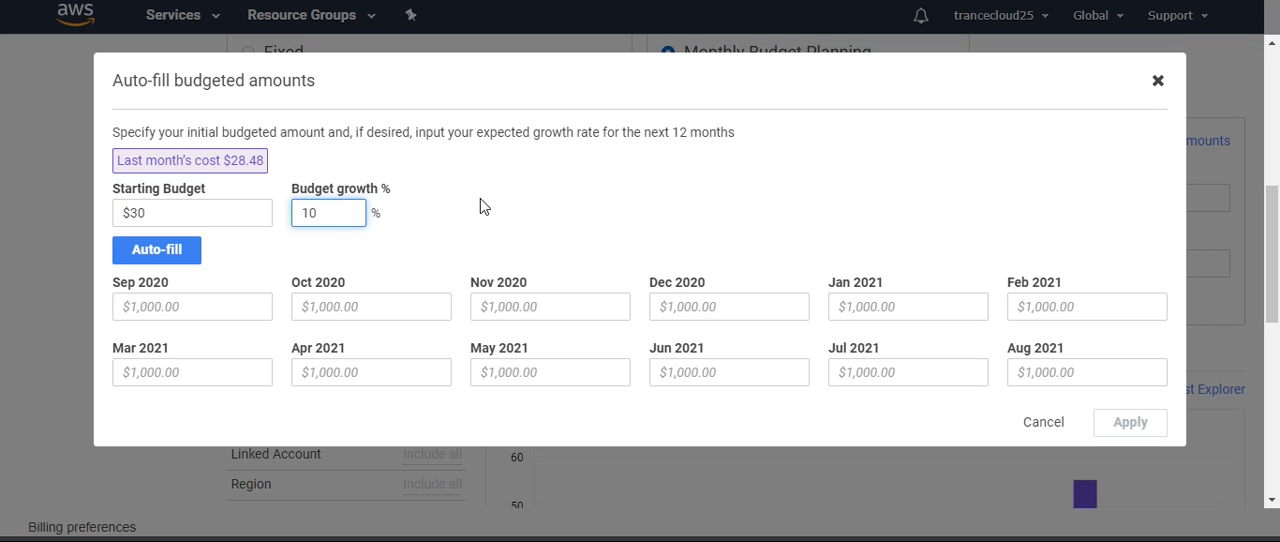
{"action": "left_click", "coordinate": [157, 264]}
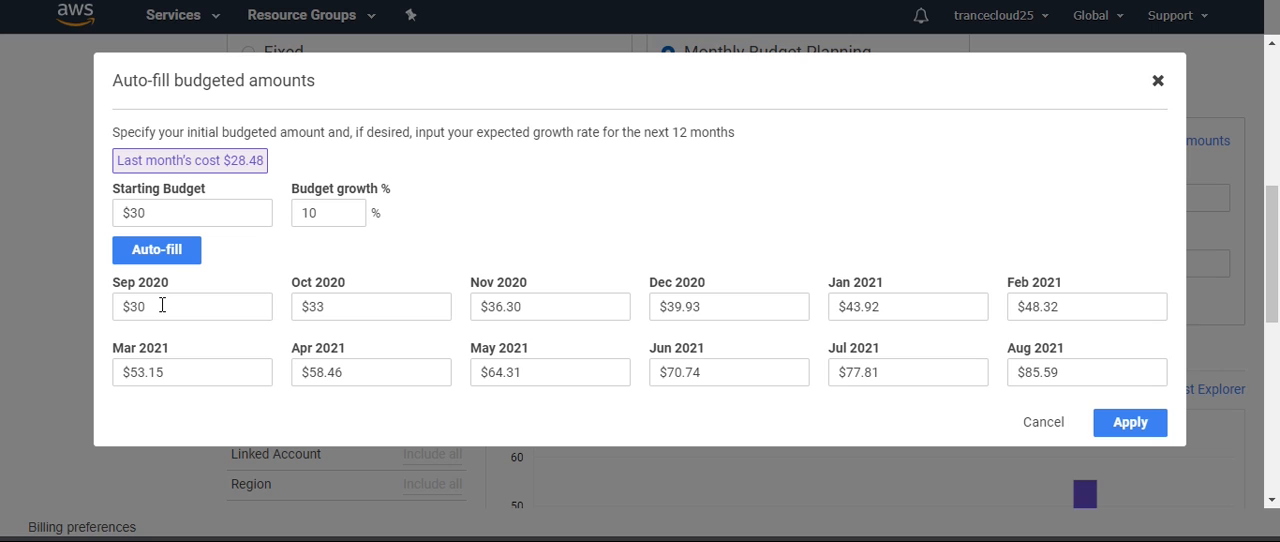
{"action": "left_click", "coordinate": [162, 306]}
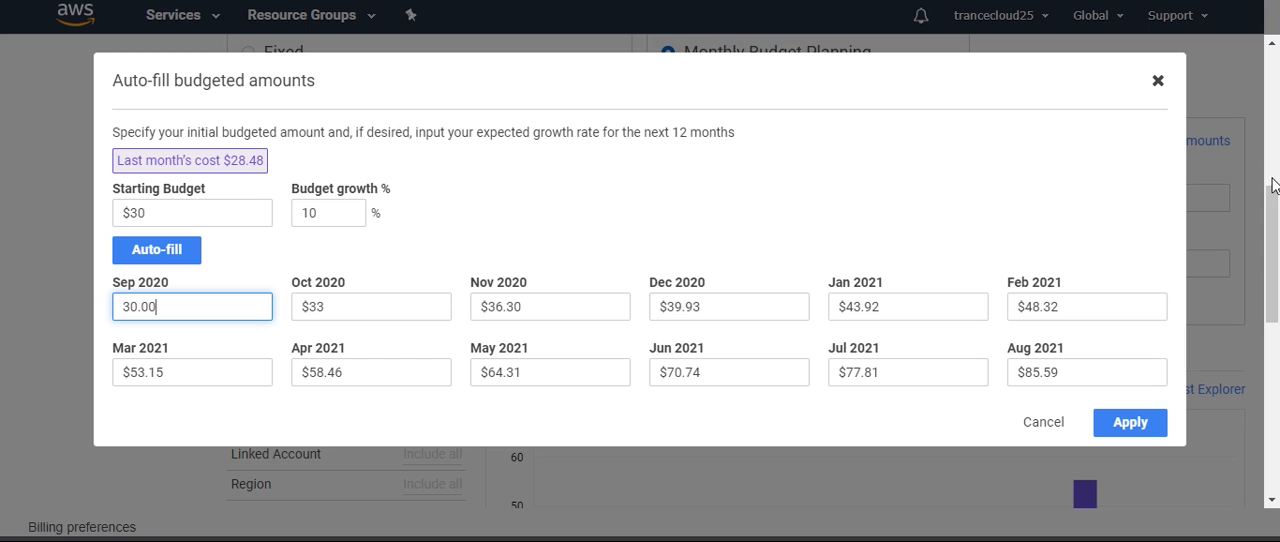
{"action": "left_click", "coordinate": [1045, 424]}
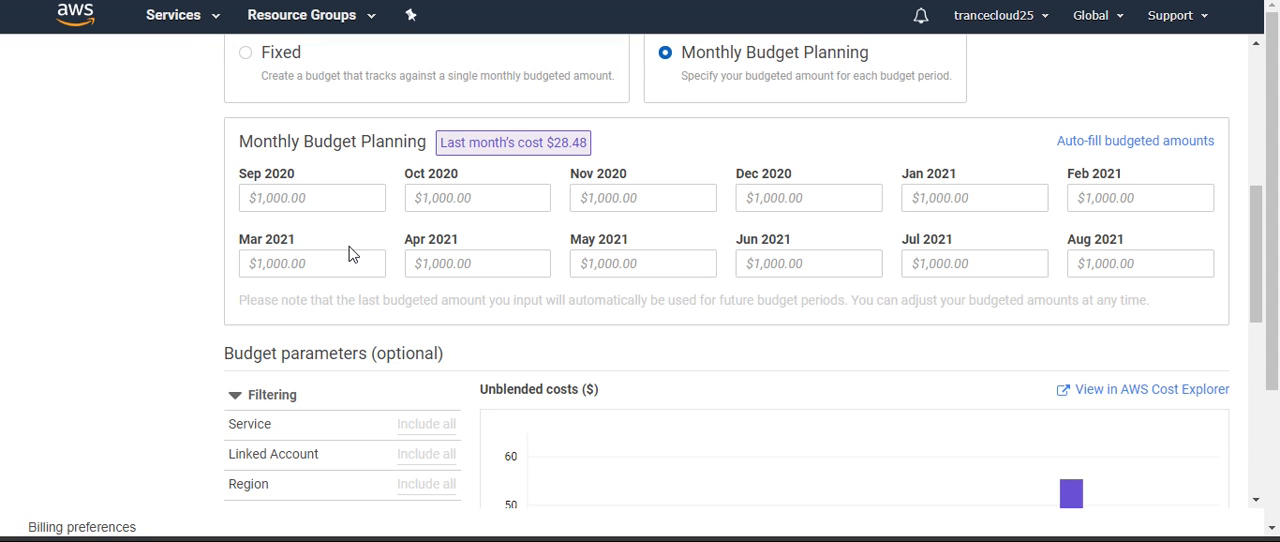
Choose the Fixed budget amount type and set the budgeted amount to $30
{"action": "scroll", "coordinate": [349, 254], "scroll_direction": "up", "scroll_amount": 2}
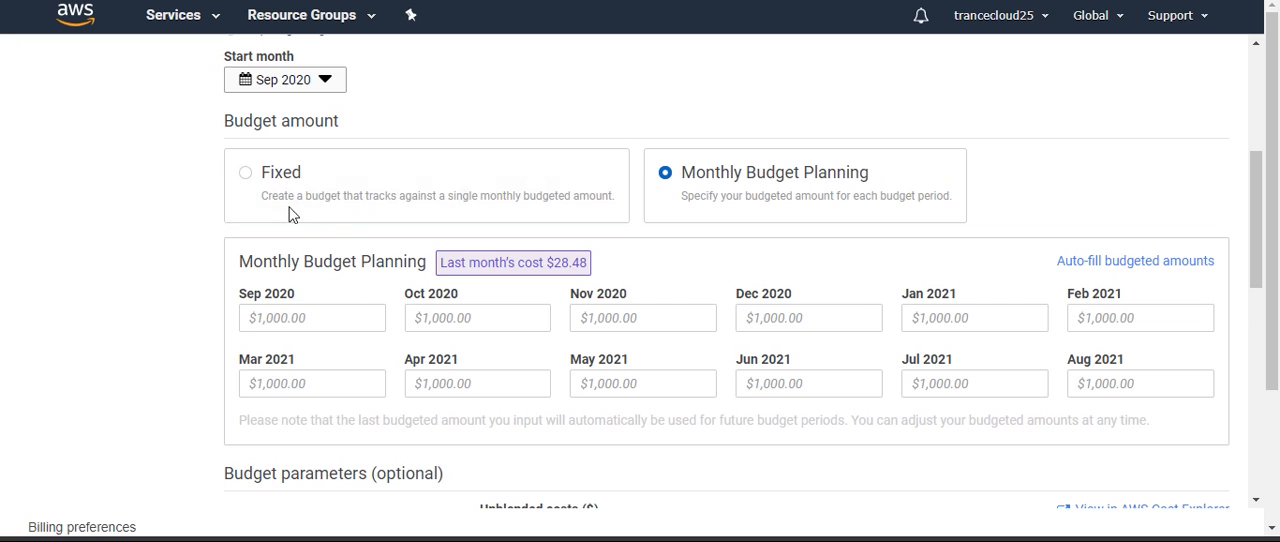
{"action": "left_click", "coordinate": [245, 178]}
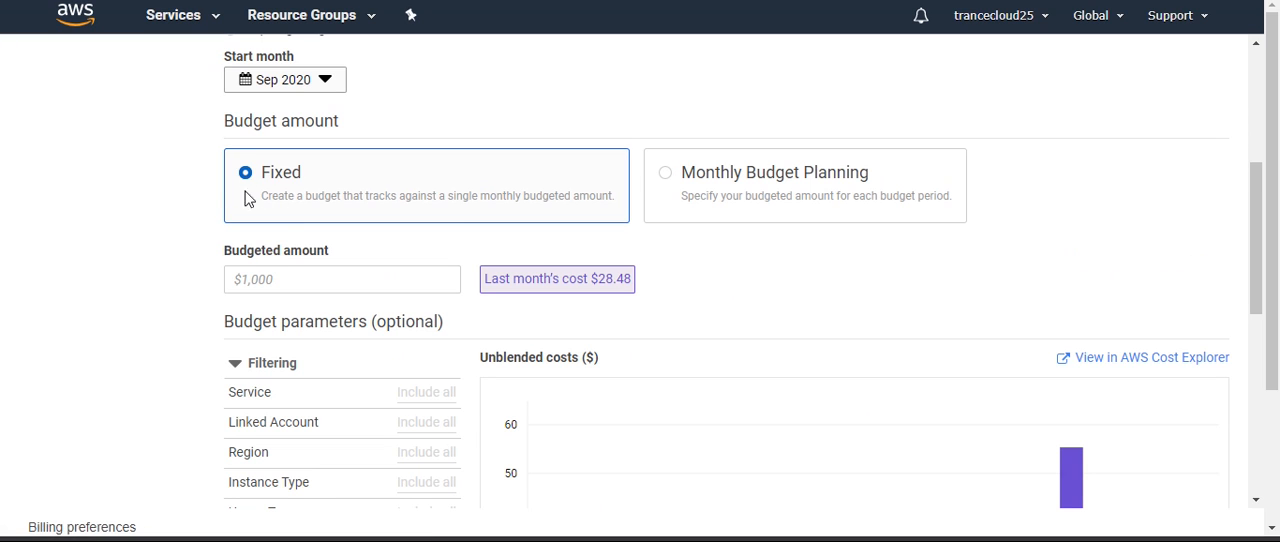
{"action": "left_click", "coordinate": [285, 285]}
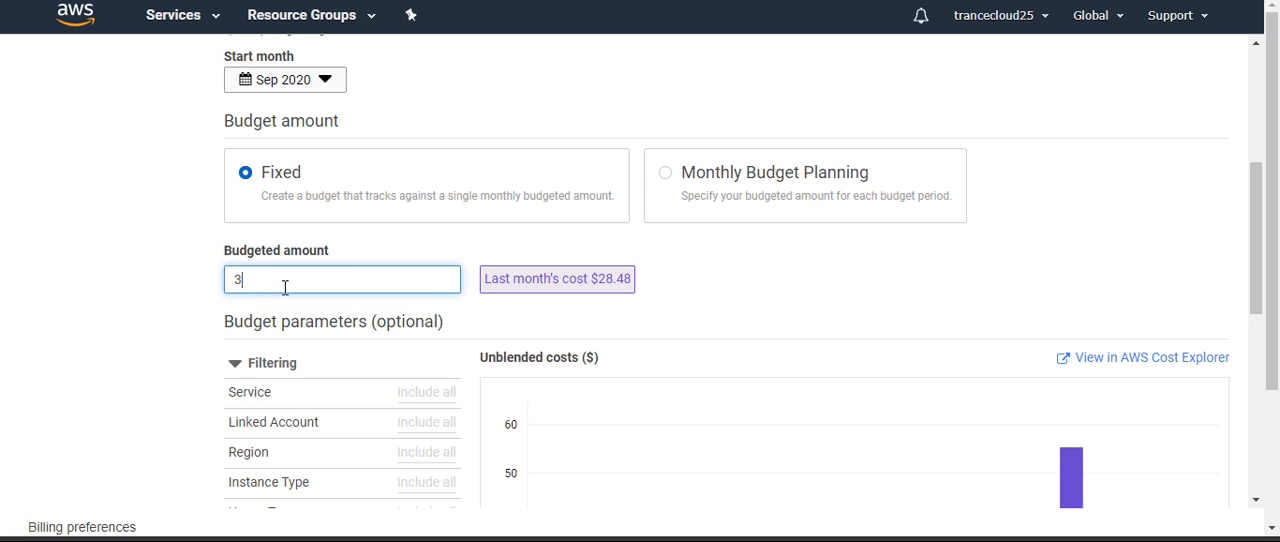
{"action": "type", "text": "0"}
{"action": "left_click", "coordinate": [849, 287]}
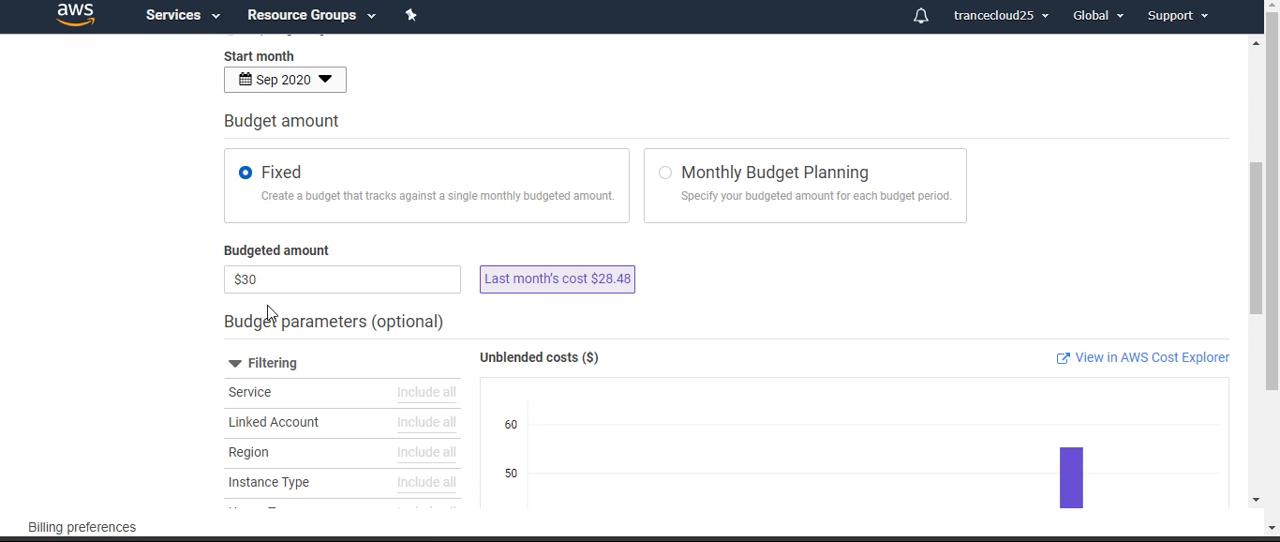
Try filtering the budget by the EC2-Instances (Elastic Compute Cloud - Compute) service, and cancel without applying
{"action": "scroll", "coordinate": [338, 309], "scroll_direction": "down", "scroll_amount": 3}
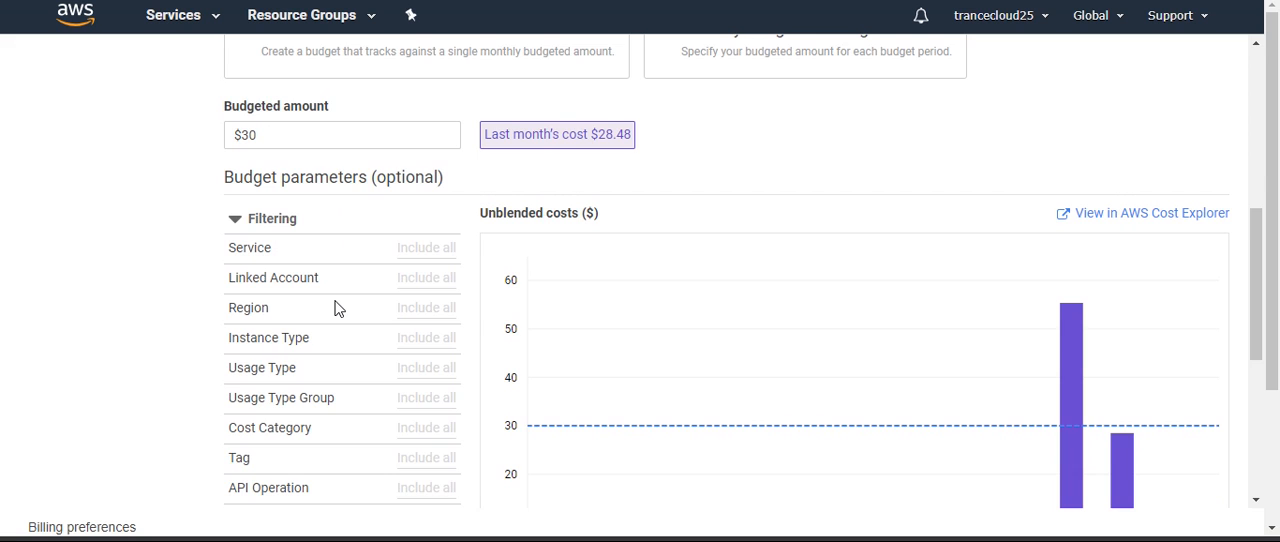
{"action": "scroll", "coordinate": [338, 309], "scroll_direction": "down", "scroll_amount": 2}
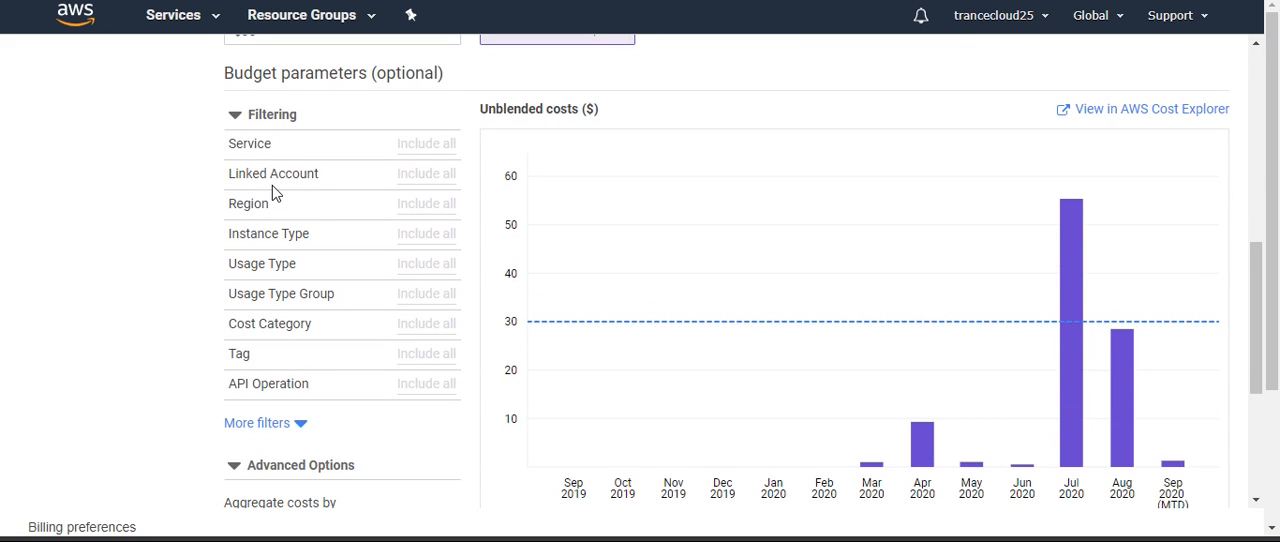
{"action": "scroll", "coordinate": [272, 186], "scroll_direction": "up", "scroll_amount": 3}
{"action": "scroll", "coordinate": [272, 186], "scroll_direction": "down", "scroll_amount": 3}
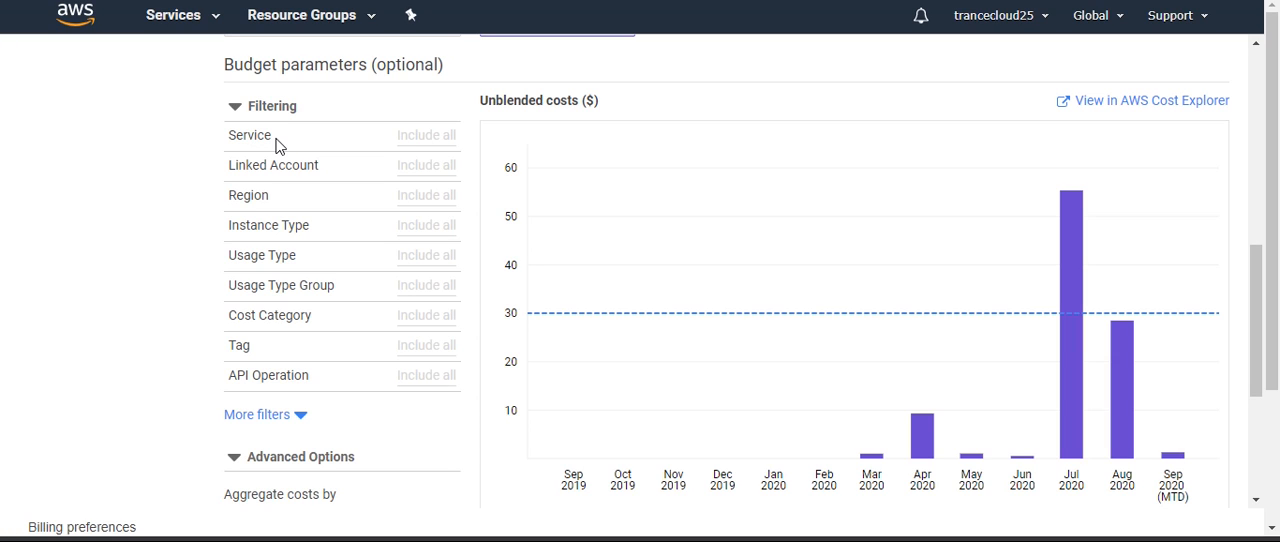
{"action": "left_click", "coordinate": [279, 146]}
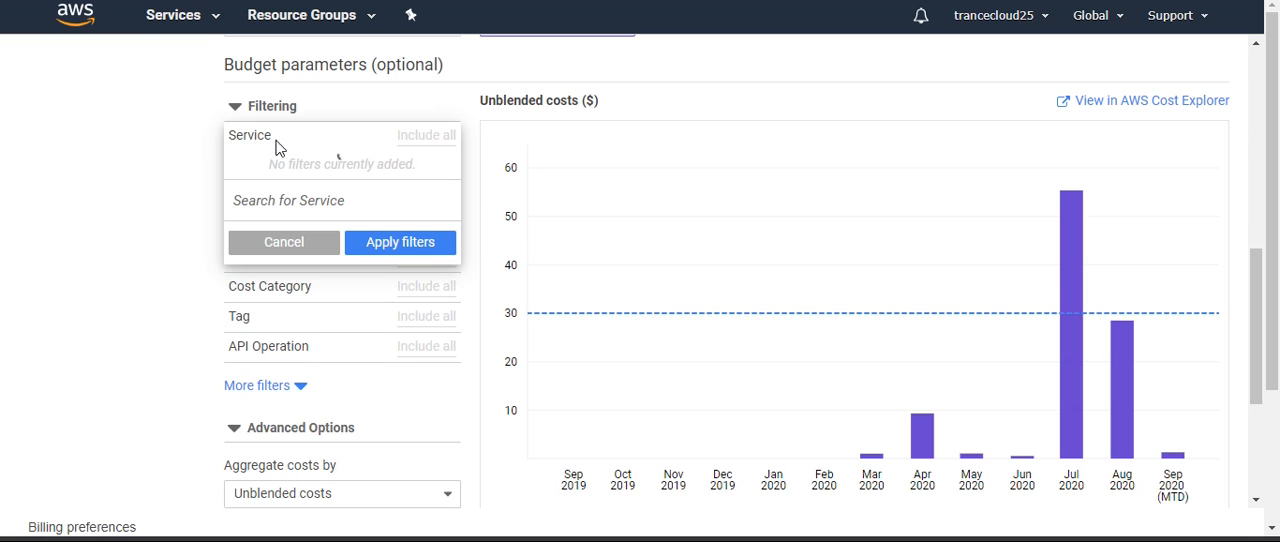
{"action": "left_click", "coordinate": [303, 200]}
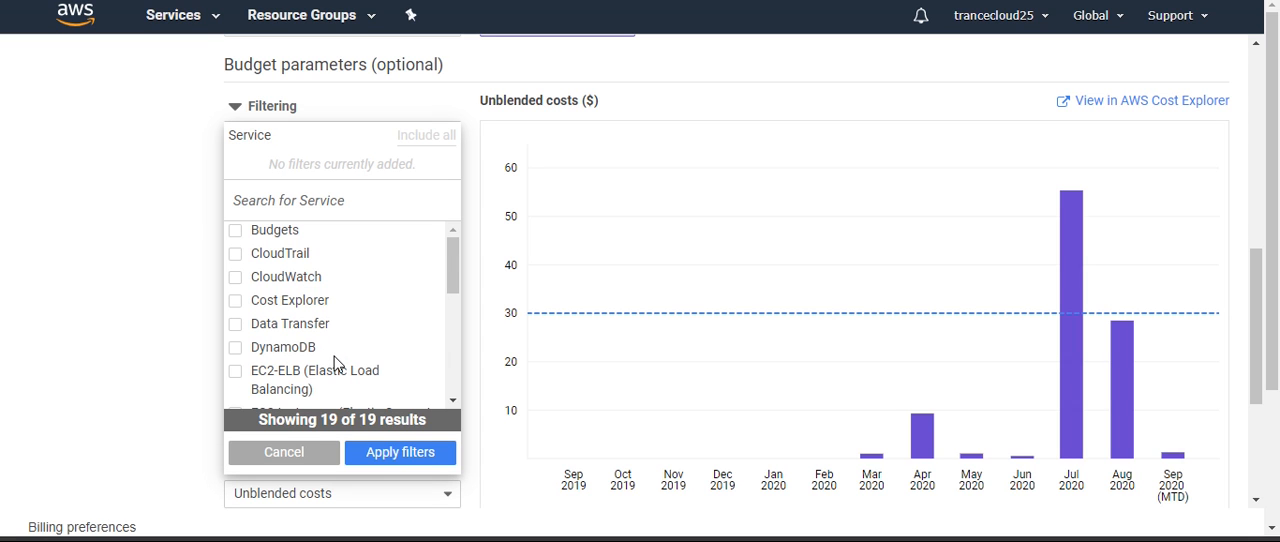
{"action": "scroll", "coordinate": [334, 364], "scroll_direction": "down", "scroll_amount": 1}
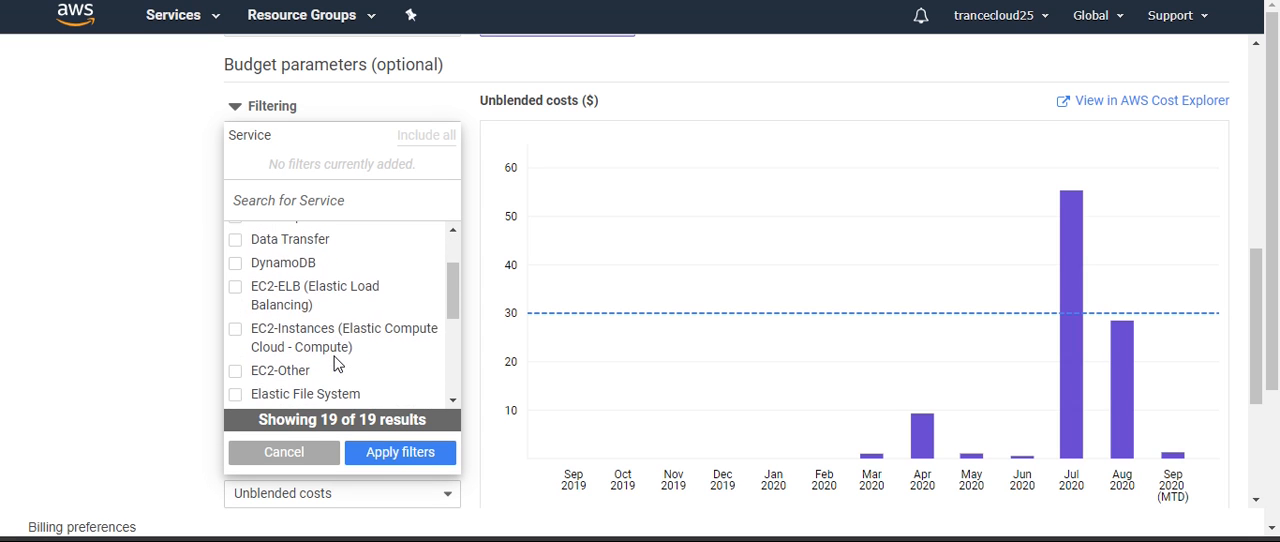
{"action": "left_click", "coordinate": [236, 289]}
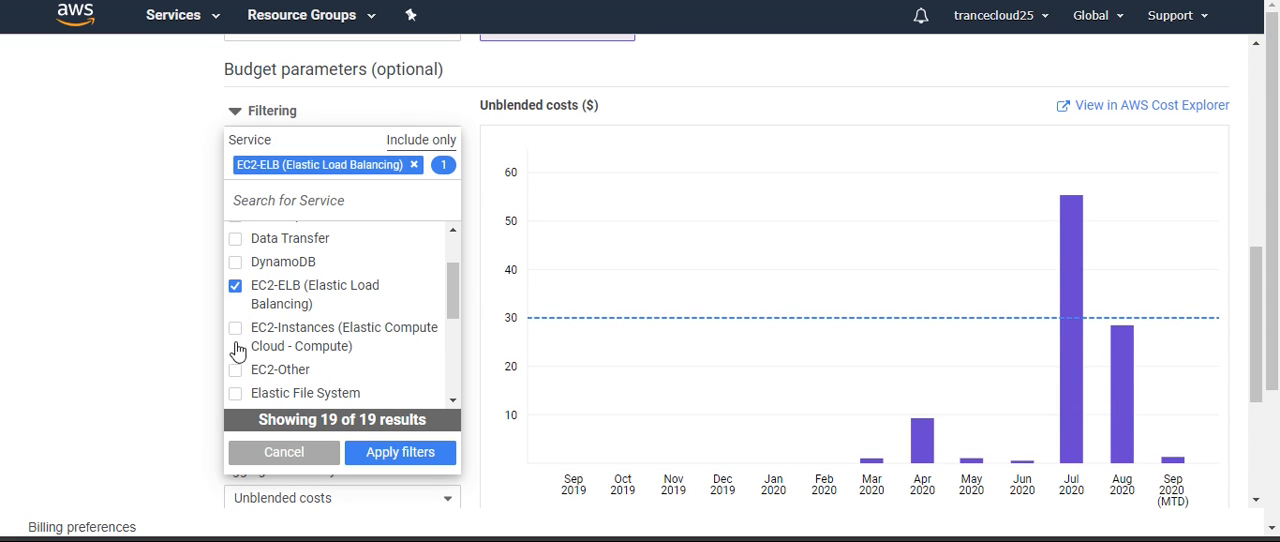
{"action": "left_click", "coordinate": [237, 328]}
{"action": "left_click", "coordinate": [236, 288]}
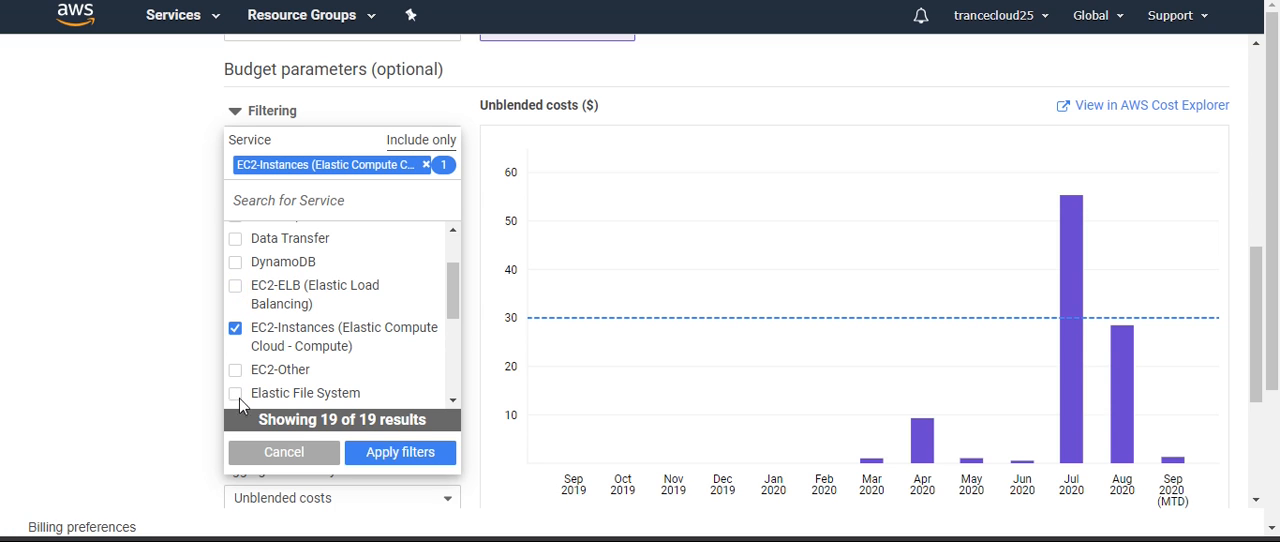
{"action": "left_click", "coordinate": [237, 376]}
{"action": "left_click", "coordinate": [294, 455]}
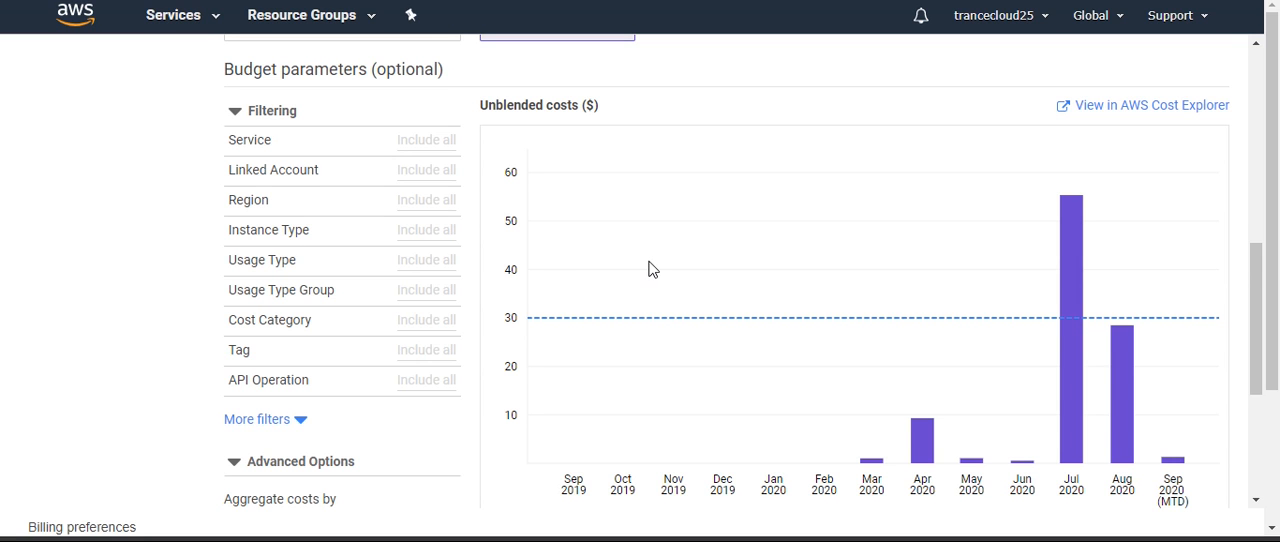
Check the options of the Tag filter, and cancel without applying
{"action": "scroll", "coordinate": [650, 270], "scroll_direction": "down", "scroll_amount": 1}
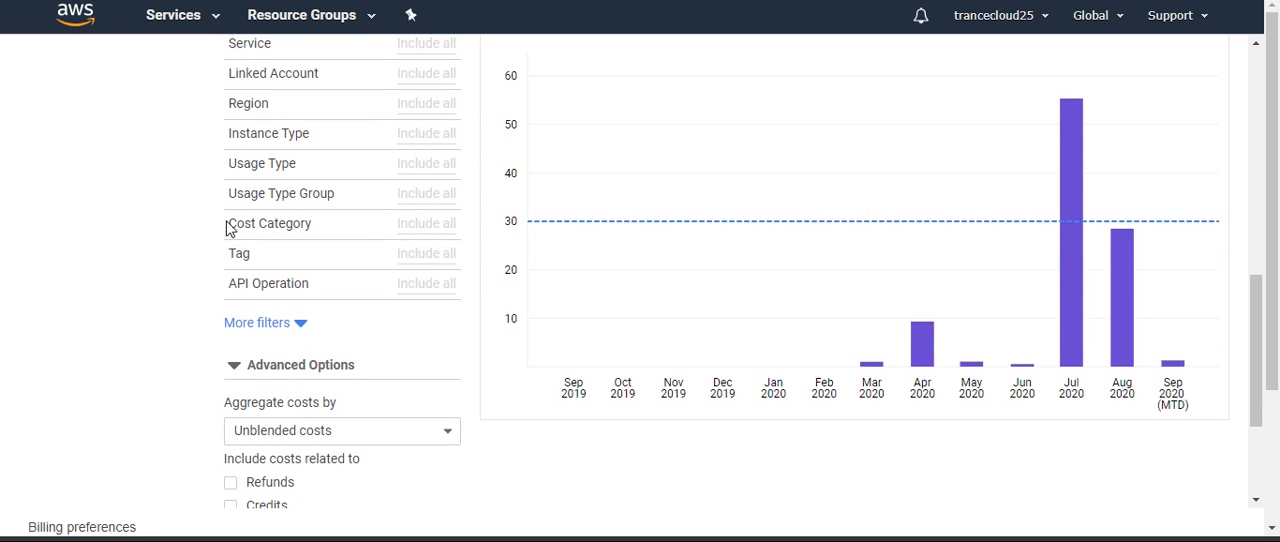
{"action": "left_click", "coordinate": [296, 258]}
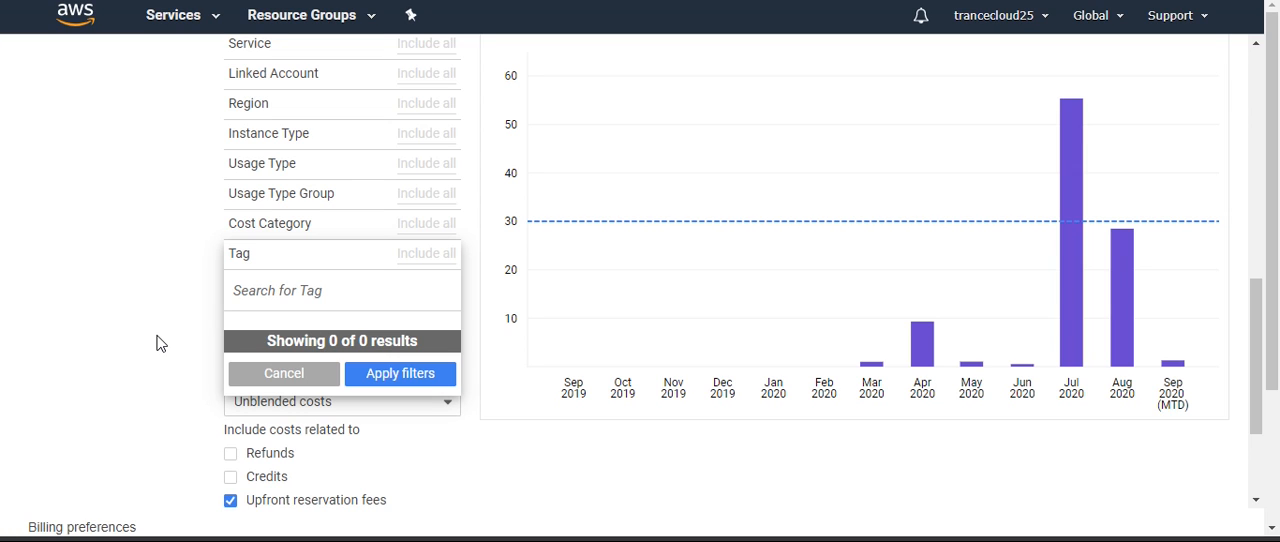
{"action": "left_click", "coordinate": [287, 372]}
Review the budget parameters and advanced options, and proceed to configuring the alerts
{"action": "scroll", "coordinate": [44, 320], "scroll_direction": "up", "scroll_amount": 4}
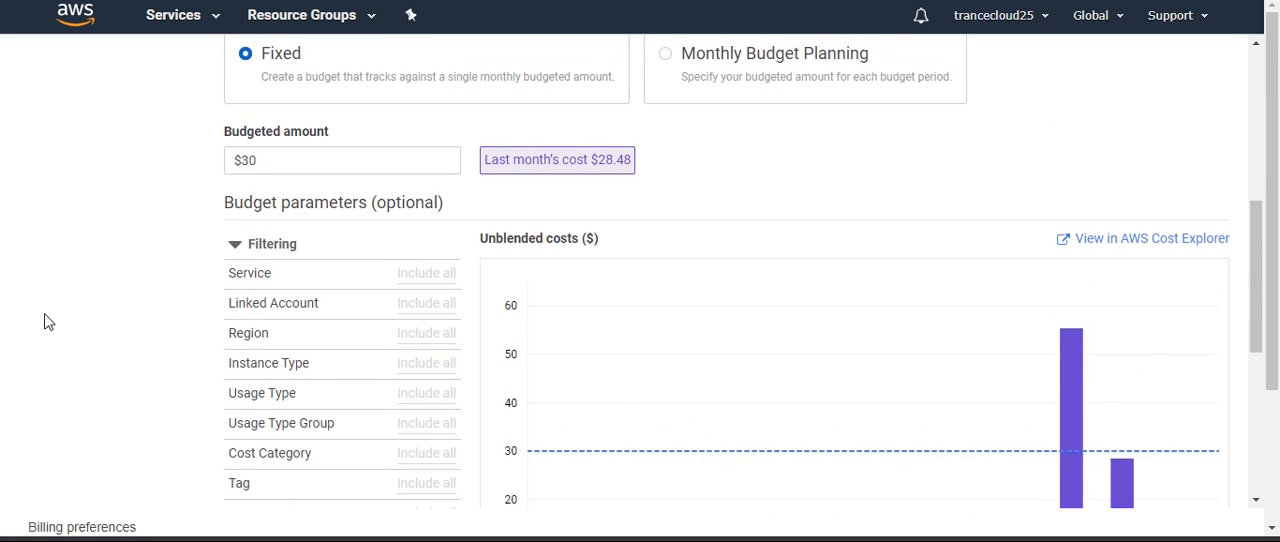
{"action": "scroll", "coordinate": [44, 320], "scroll_direction": "down", "scroll_amount": 2}
{"action": "scroll", "coordinate": [44, 320], "scroll_direction": "up", "scroll_amount": 2}
{"action": "scroll", "coordinate": [44, 320], "scroll_direction": "down", "scroll_amount": 5}
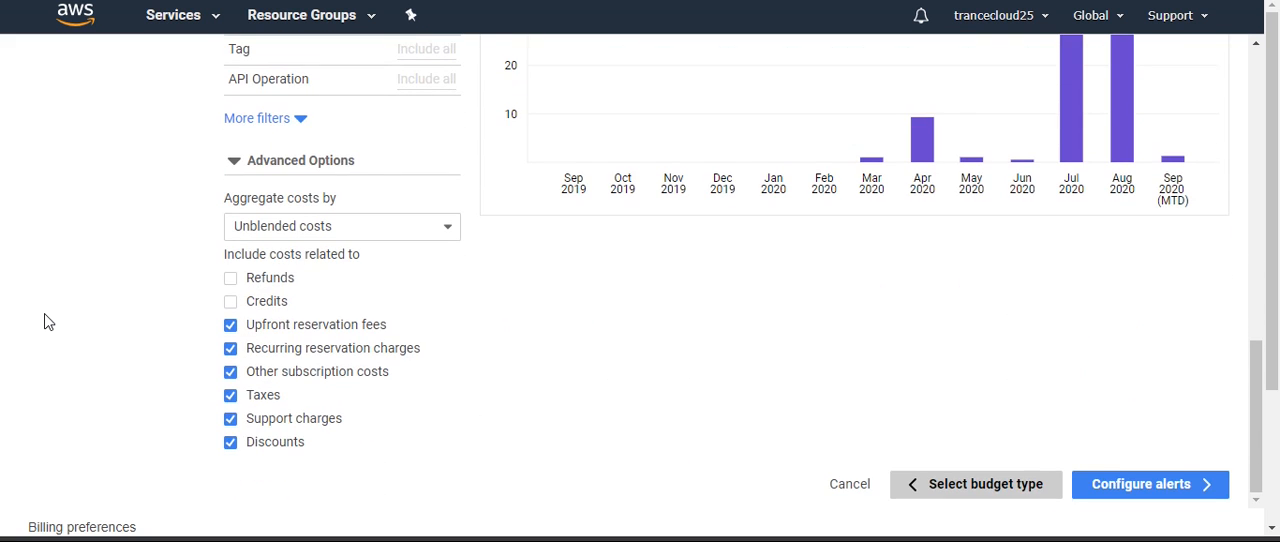
{"action": "left_click", "coordinate": [1138, 487]}
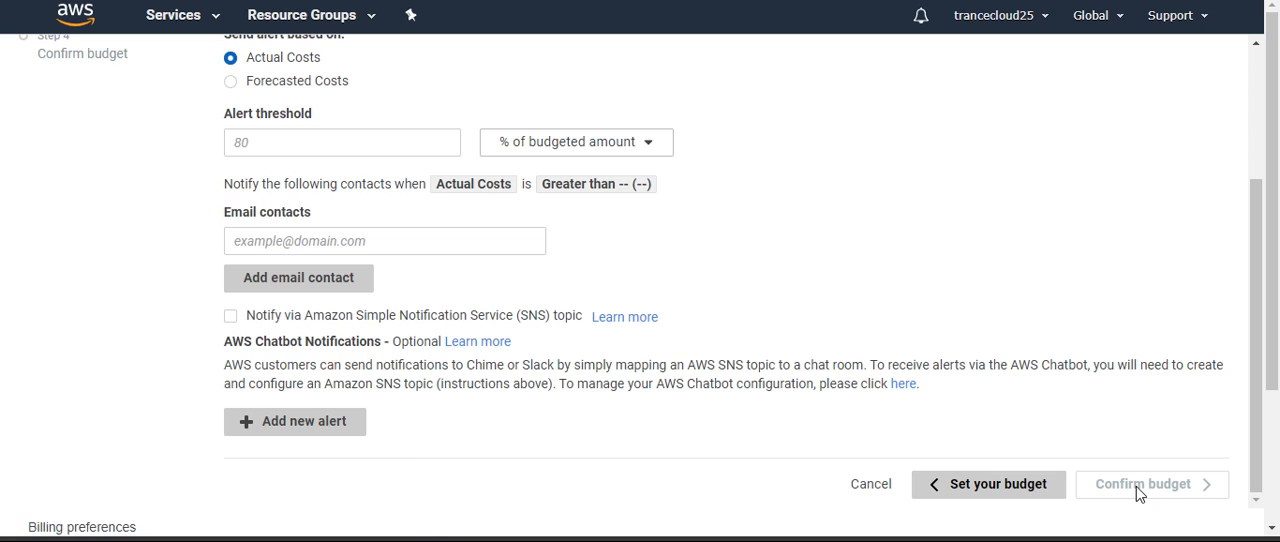
Base Alert 1 on forecasted costs with a threshold of 100% of the budgeted amount
{"action": "scroll", "coordinate": [1048, 362], "scroll_direction": "up", "scroll_amount": 3}
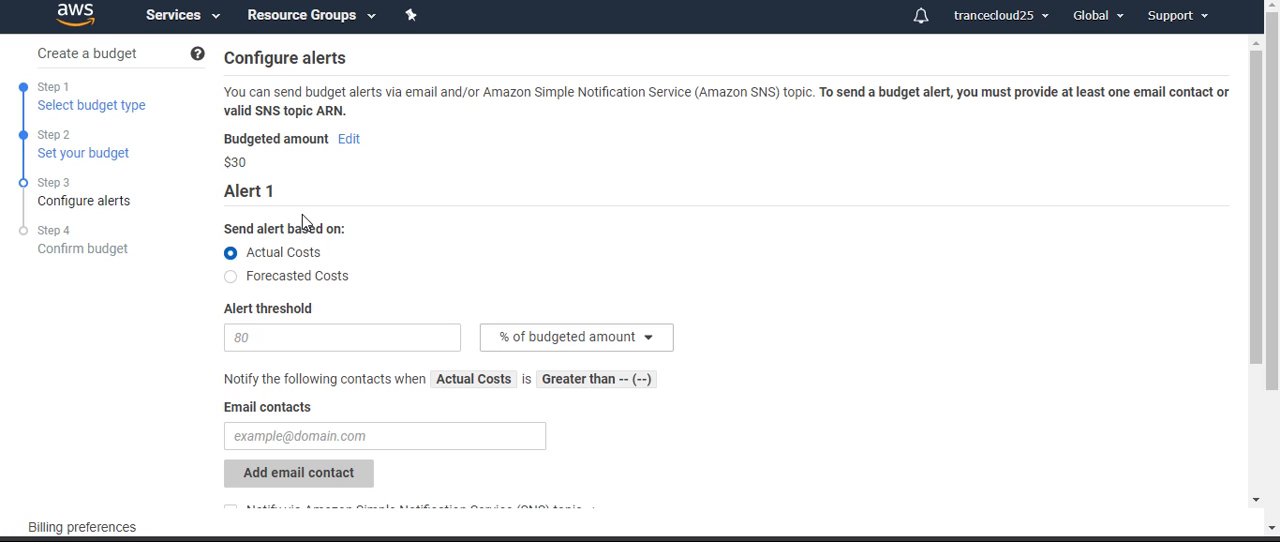
{"action": "left_click", "coordinate": [231, 277]}
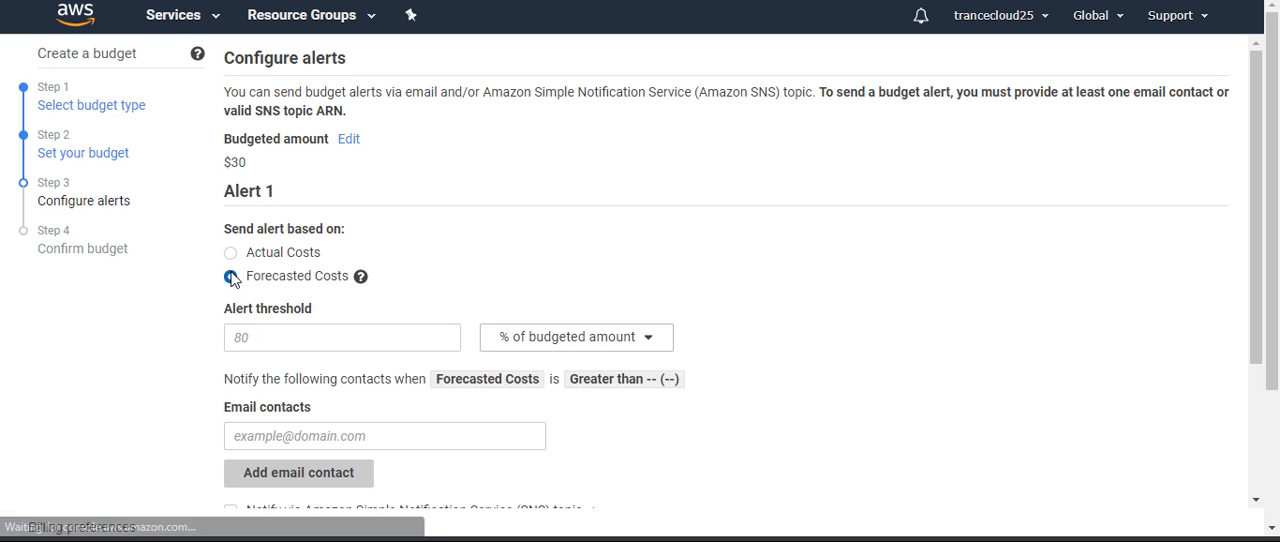
{"action": "left_click", "coordinate": [316, 343]}
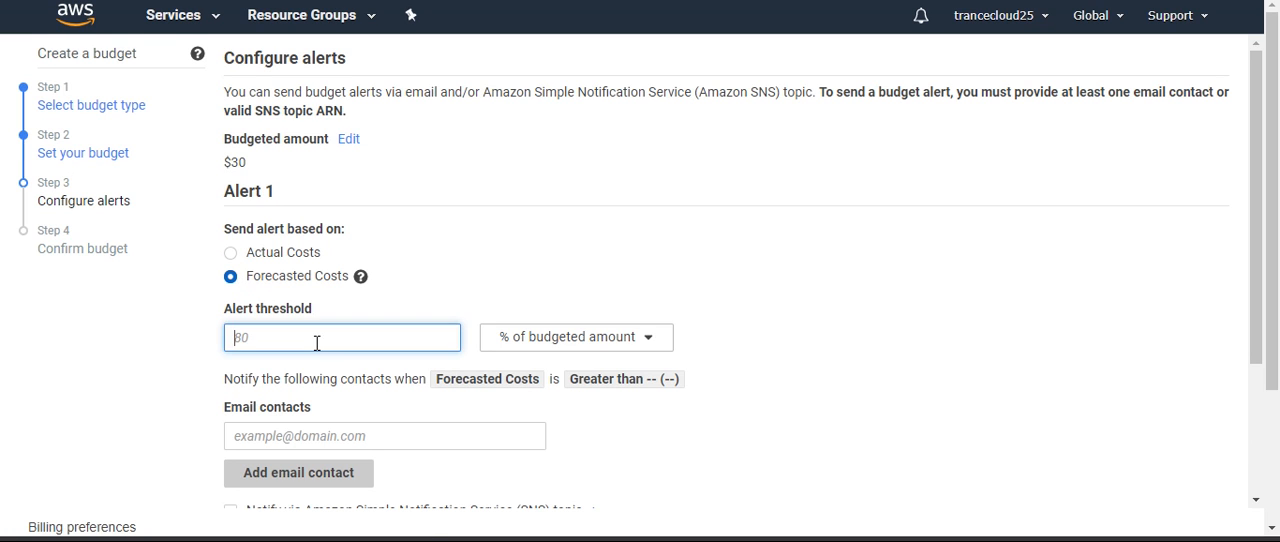
{"action": "type", "text": "100"}
{"action": "left_click", "coordinate": [923, 349]}
Add another email contact field, fill in the first contact's e-mail, and proceed to confirming the budget
{"action": "scroll", "coordinate": [697, 291], "scroll_direction": "down", "scroll_amount": 5}
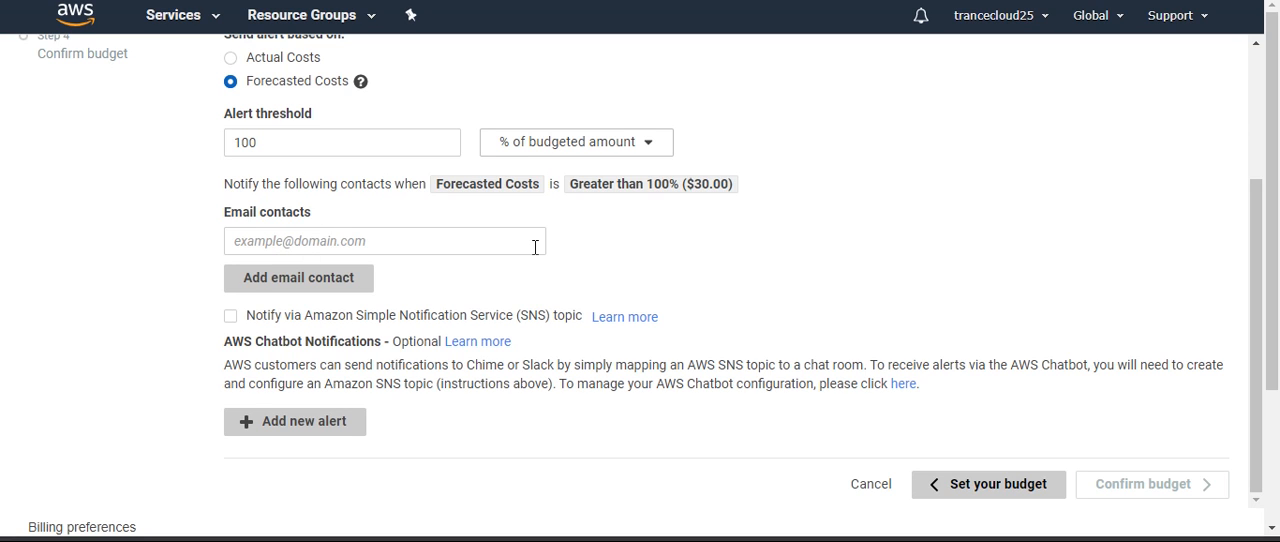
{"action": "left_click", "coordinate": [346, 283]}
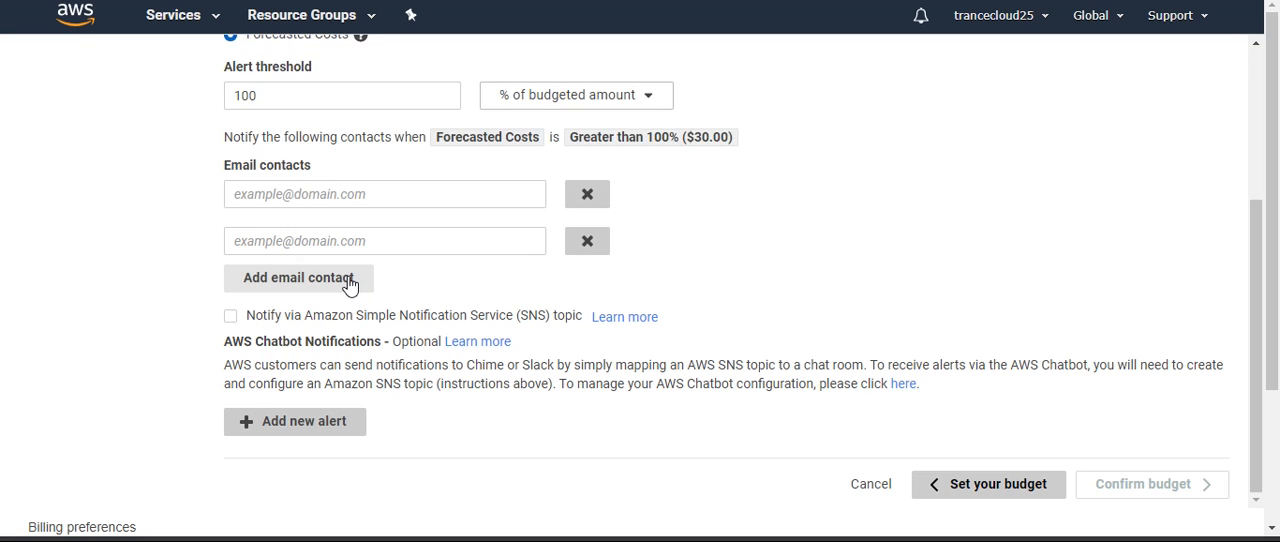
{"action": "scroll", "coordinate": [855, 217], "scroll_direction": "down", "scroll_amount": 1}
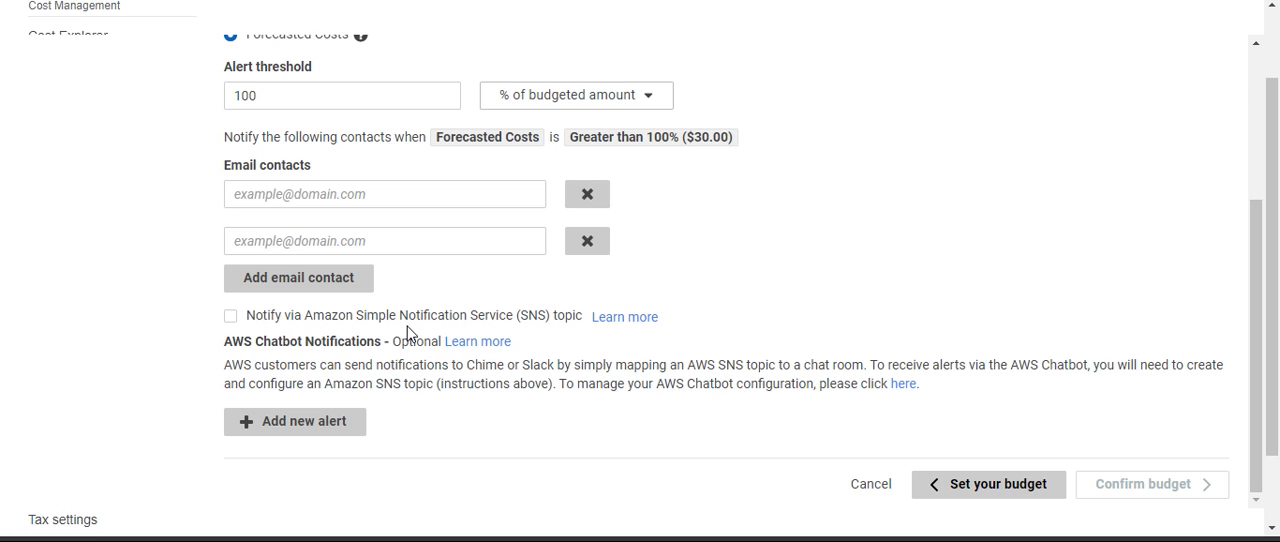
{"action": "scroll", "coordinate": [815, 331], "scroll_direction": "down", "scroll_amount": 1}
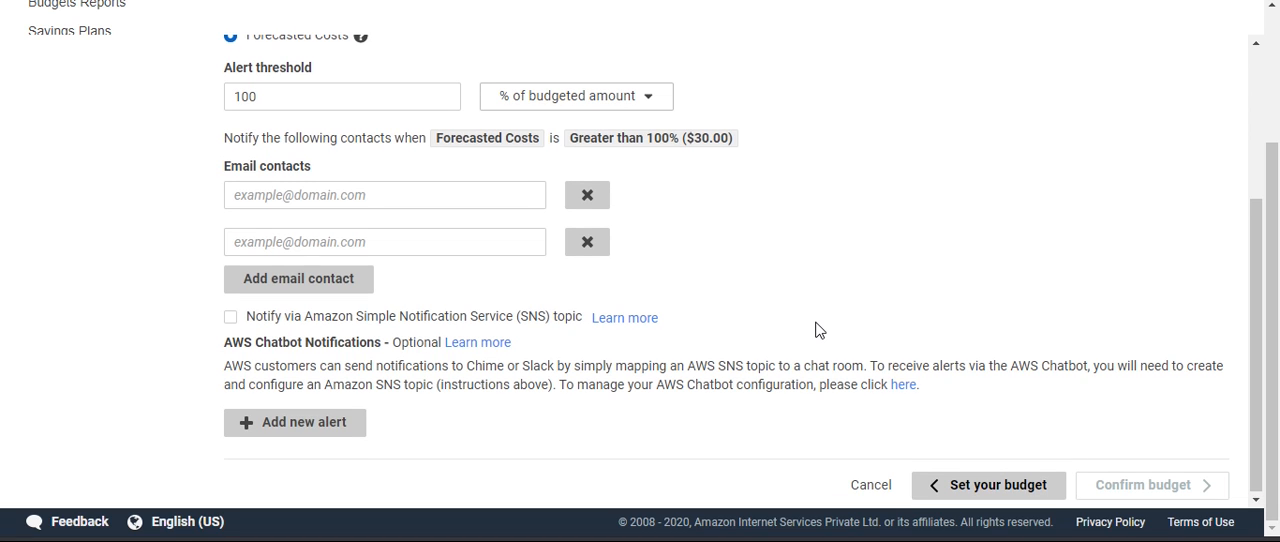
{"action": "left_click", "coordinate": [339, 197]}
{"action": "left_click", "coordinate": [400, 246]}
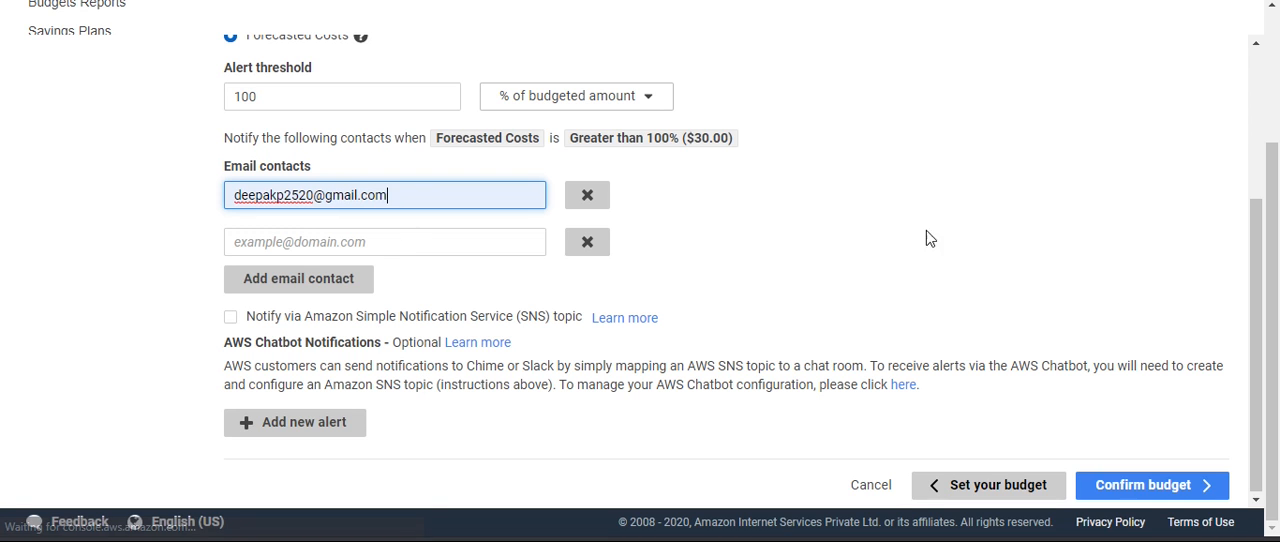
{"action": "left_click", "coordinate": [1127, 488]}
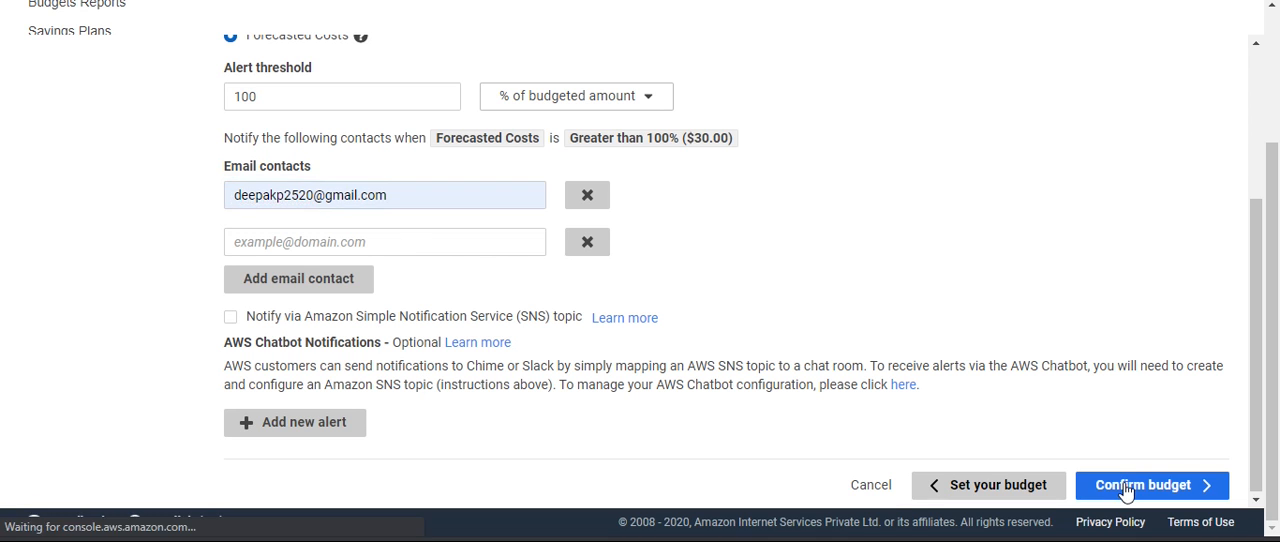
Review the details and alerts of My Monthly Budget, and cancel its creation
{"action": "scroll", "coordinate": [814, 266], "scroll_direction": "up", "scroll_amount": 3}
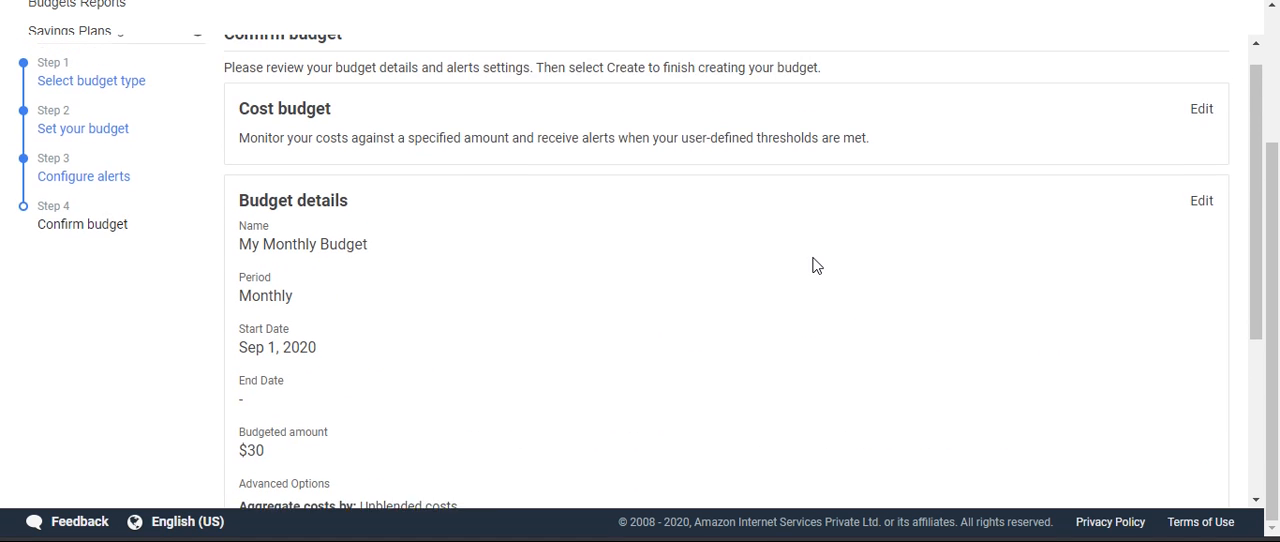
{"action": "scroll", "coordinate": [818, 266], "scroll_direction": "up", "scroll_amount": 1}
{"action": "scroll", "coordinate": [806, 330], "scroll_direction": "down", "scroll_amount": 4}
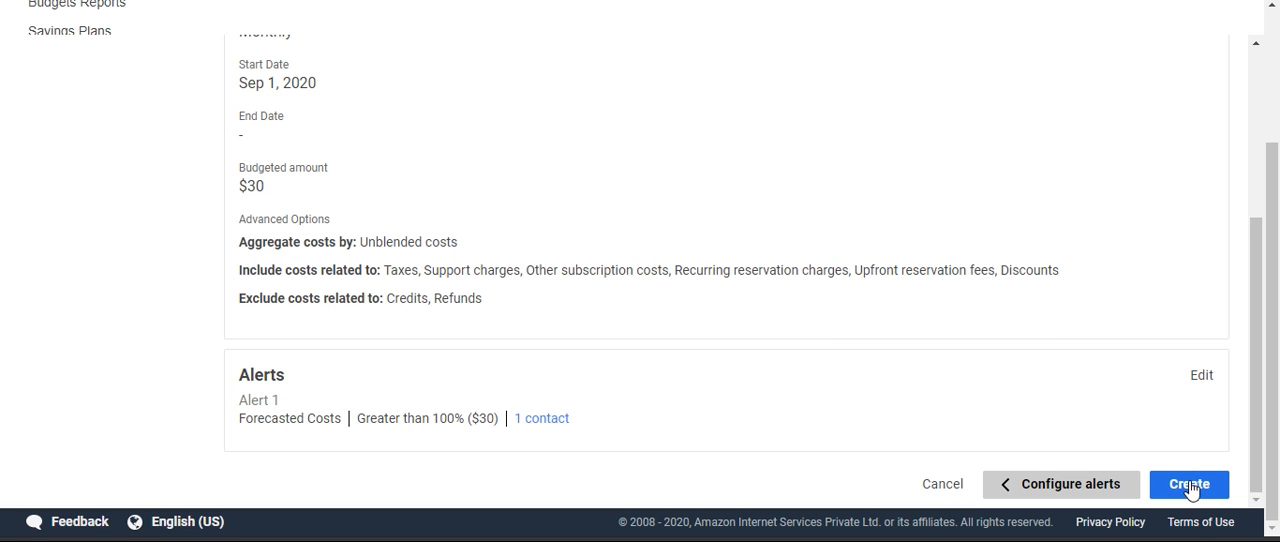
{"action": "scroll", "coordinate": [864, 240], "scroll_direction": "up", "scroll_amount": 4}
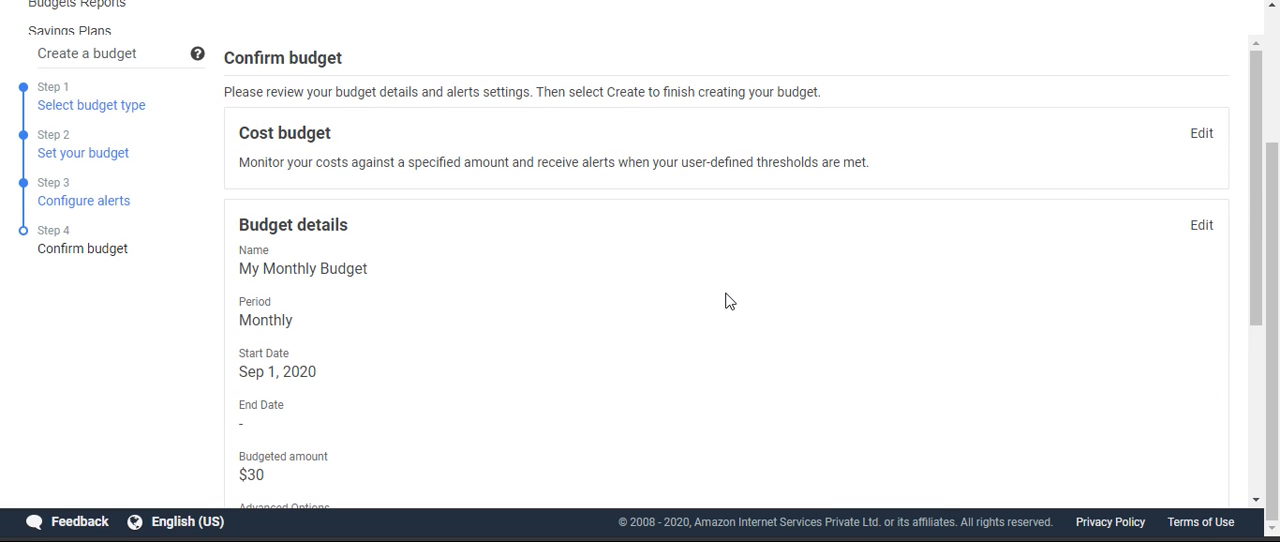
{"action": "scroll", "coordinate": [728, 301], "scroll_direction": "up", "scroll_amount": 2}
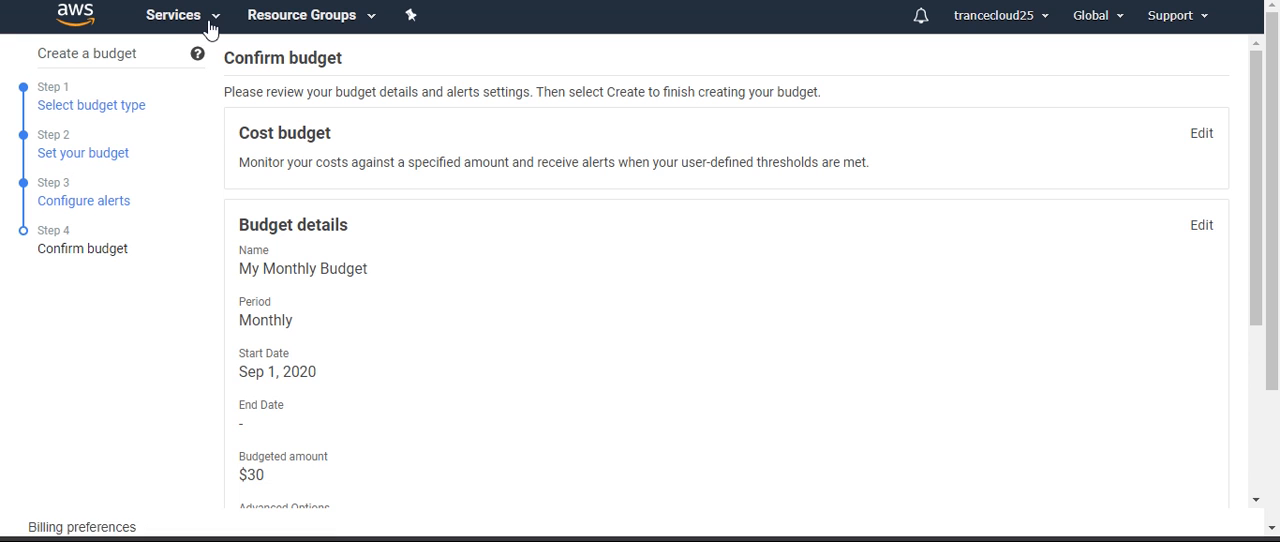
{"action": "scroll", "coordinate": [608, 375], "scroll_direction": "down", "scroll_amount": 3}
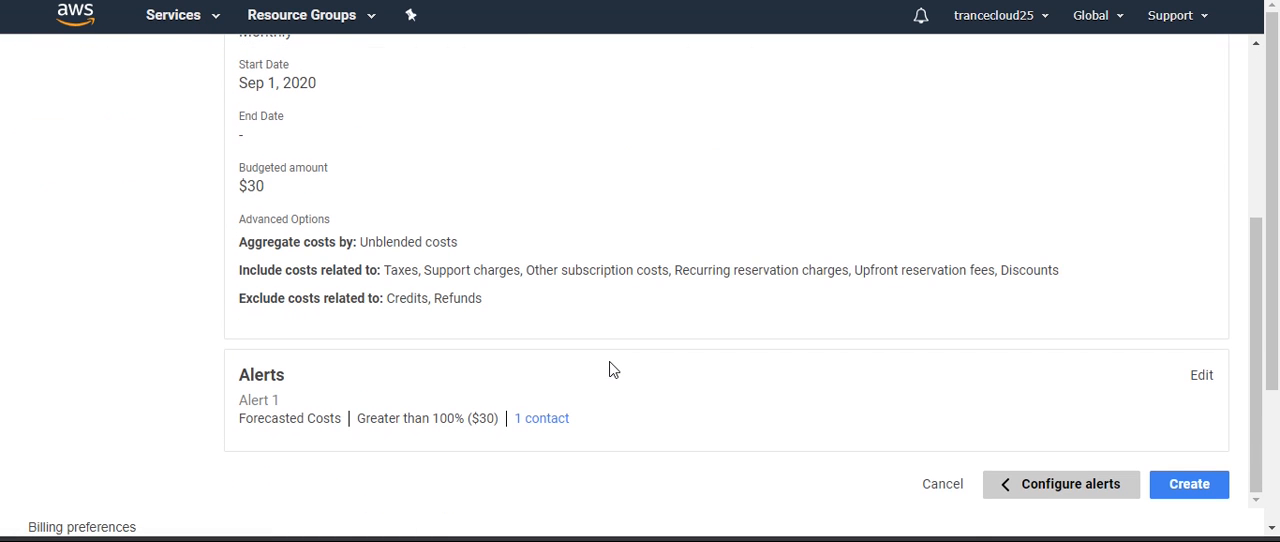
{"action": "left_click", "coordinate": [930, 489]}
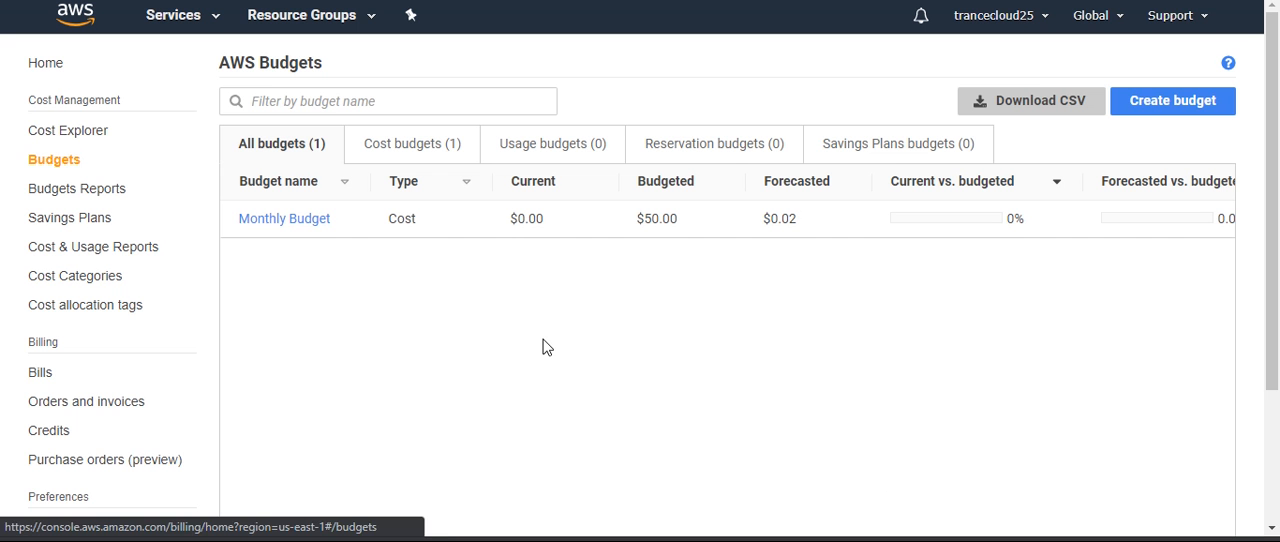
Open the existing Monthly Budget and examine its alert, cost history, filters and monthly variance table
{"action": "left_click", "coordinate": [306, 222]}
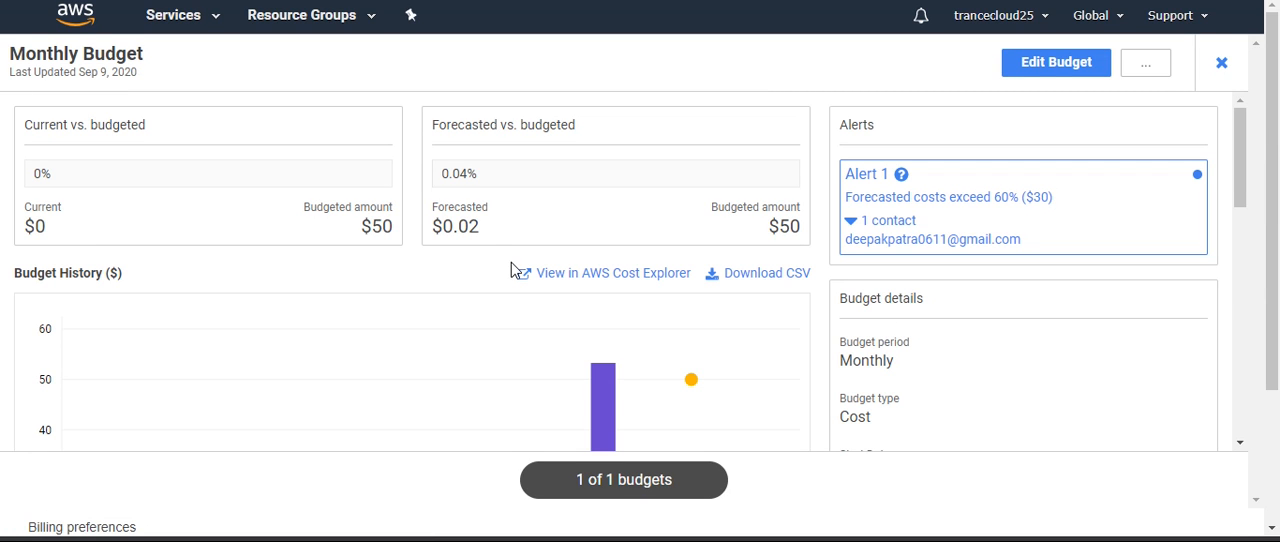
{"action": "scroll", "coordinate": [735, 250], "scroll_direction": "down", "scroll_amount": 3}
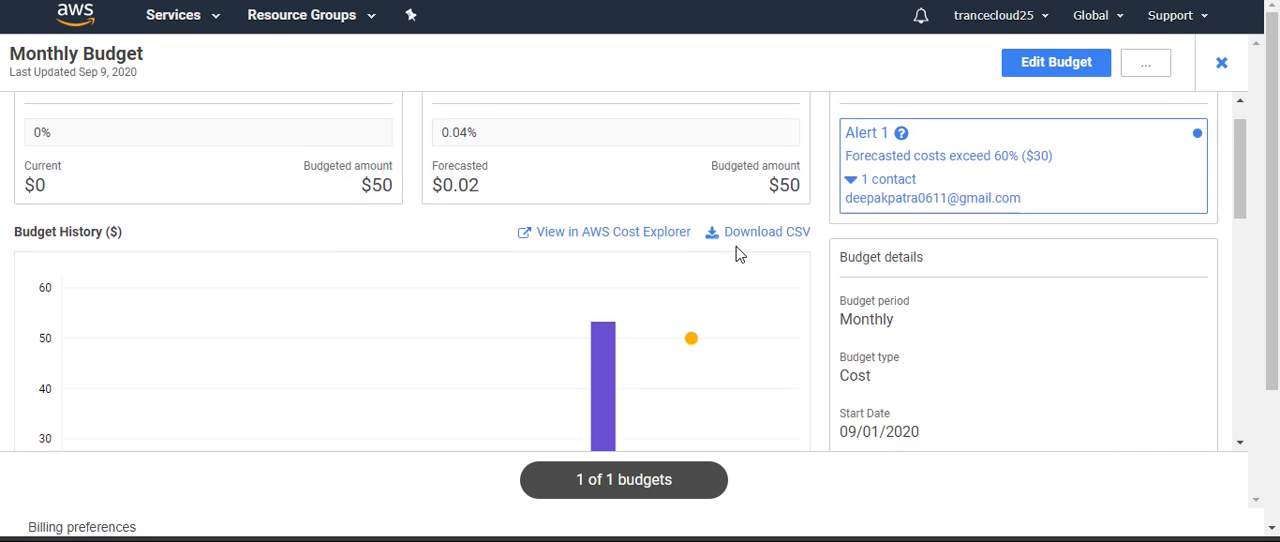
{"action": "scroll", "coordinate": [737, 252], "scroll_direction": "down", "scroll_amount": 1}
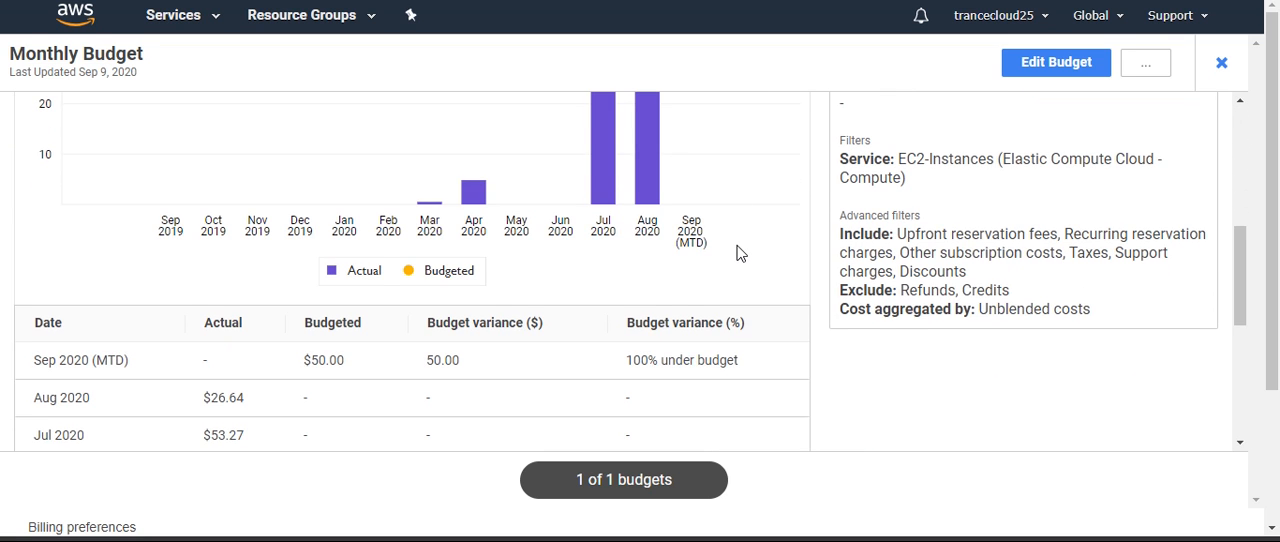
{"action": "scroll", "coordinate": [739, 248], "scroll_direction": "down", "scroll_amount": 1}
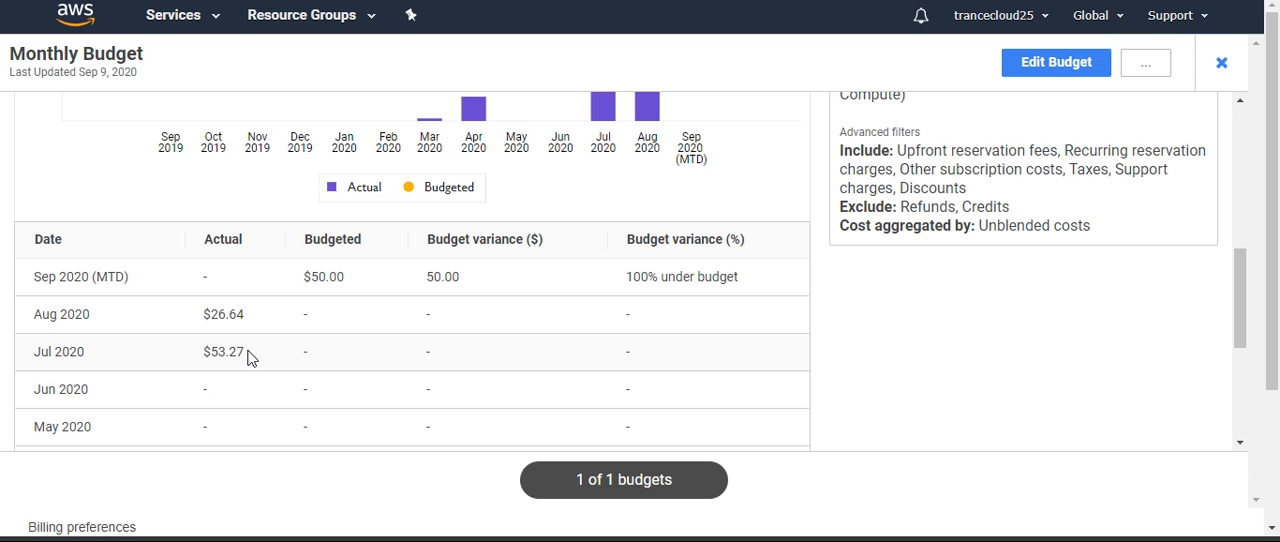
{"action": "scroll", "coordinate": [284, 392], "scroll_direction": "down", "scroll_amount": 3}
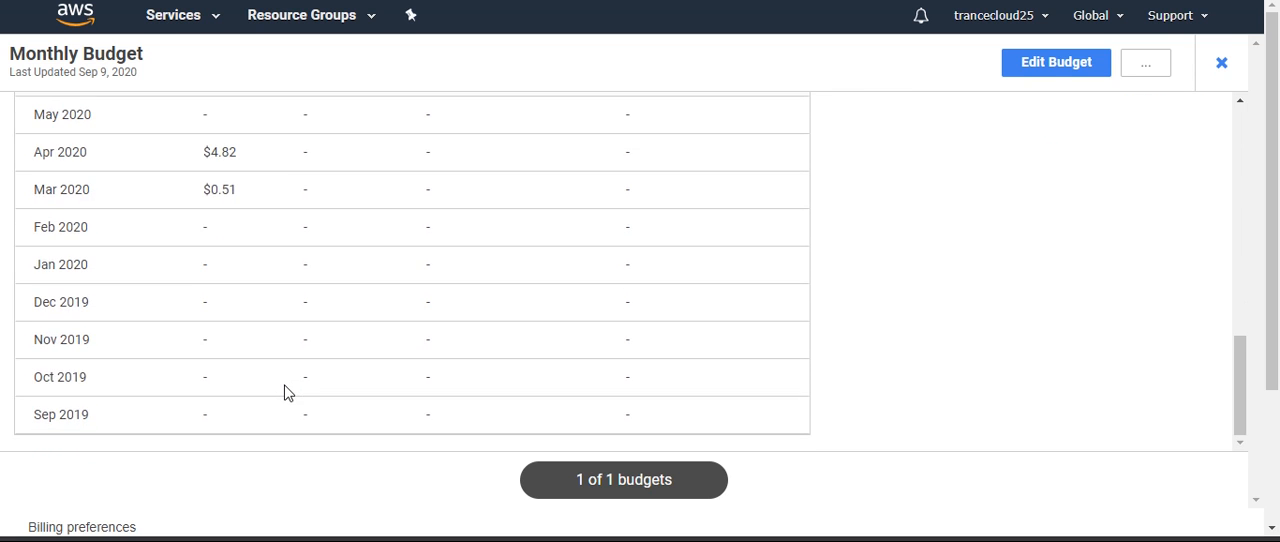
{"action": "scroll", "coordinate": [284, 392], "scroll_direction": "up", "scroll_amount": 5}
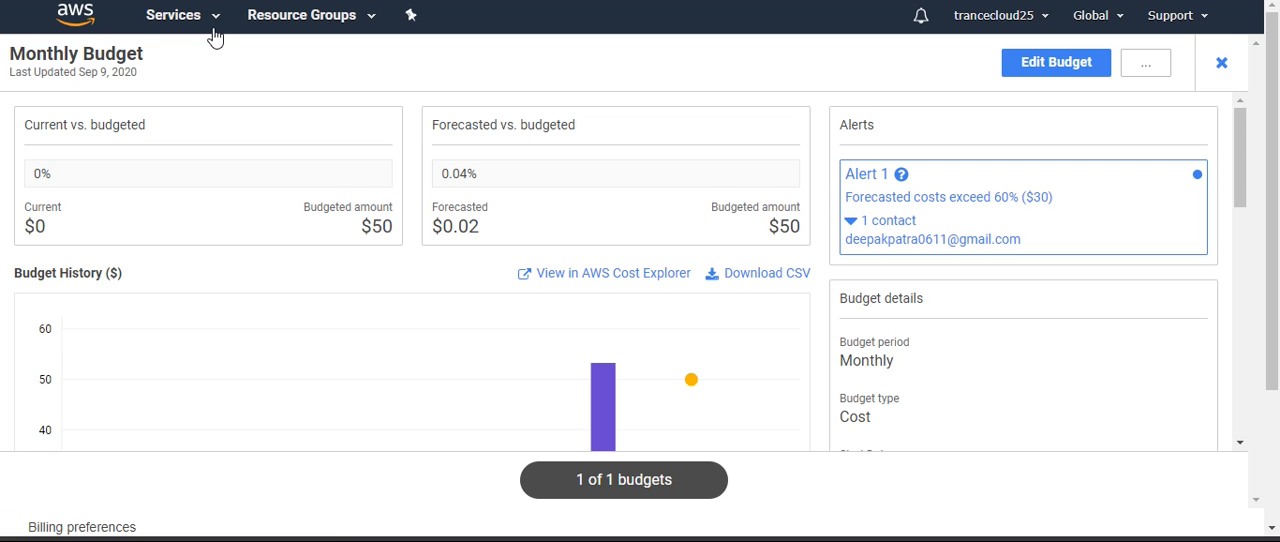
Examine the Monthly Budget's month-by-month history down to its oldest entry
{"action": "scroll", "coordinate": [968, 397], "scroll_direction": "down", "scroll_amount": 1}
{"action": "scroll", "coordinate": [970, 385], "scroll_direction": "down", "scroll_amount": 10}
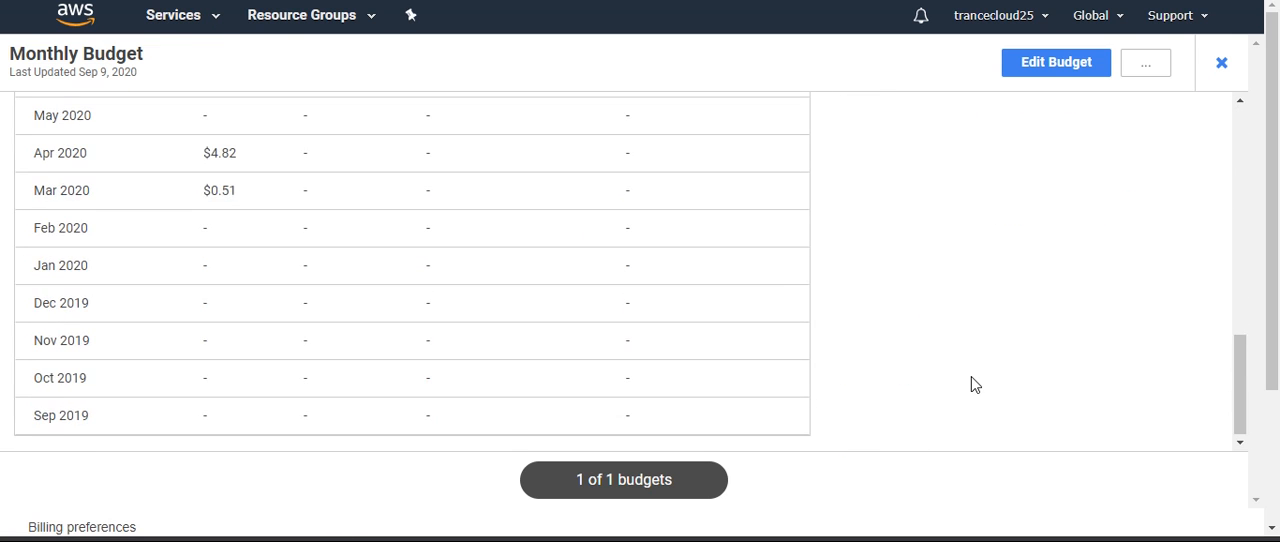
{"action": "scroll", "coordinate": [974, 381], "scroll_direction": "up", "scroll_amount": 10}
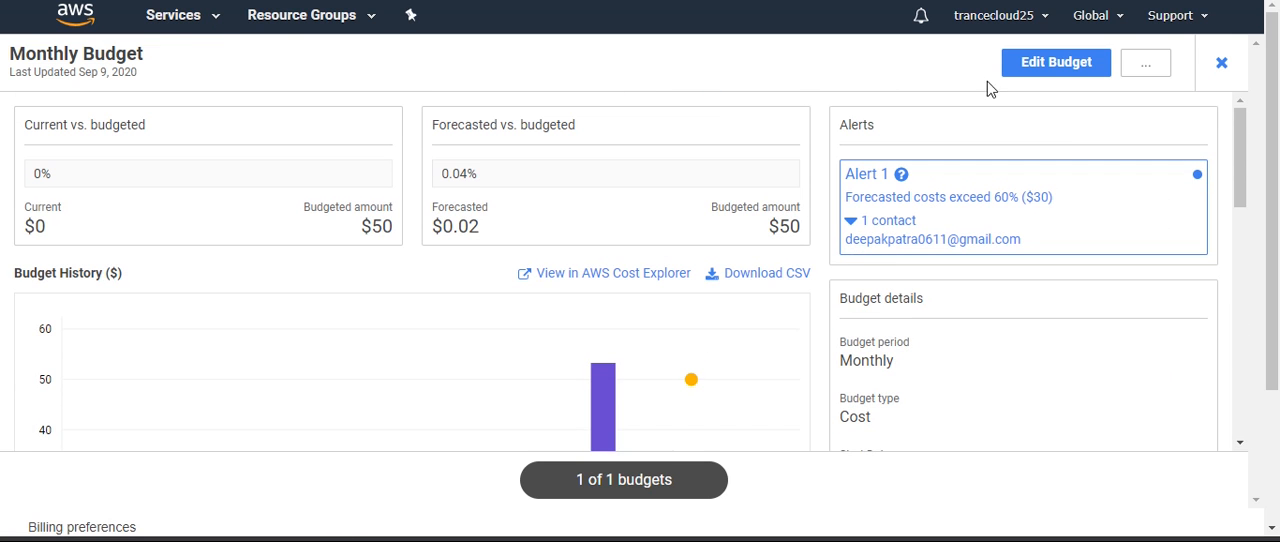
Return to the Billing dashboard, open Budgets Reports, and start creating a budget report
{"action": "left_click", "coordinate": [216, 16]}
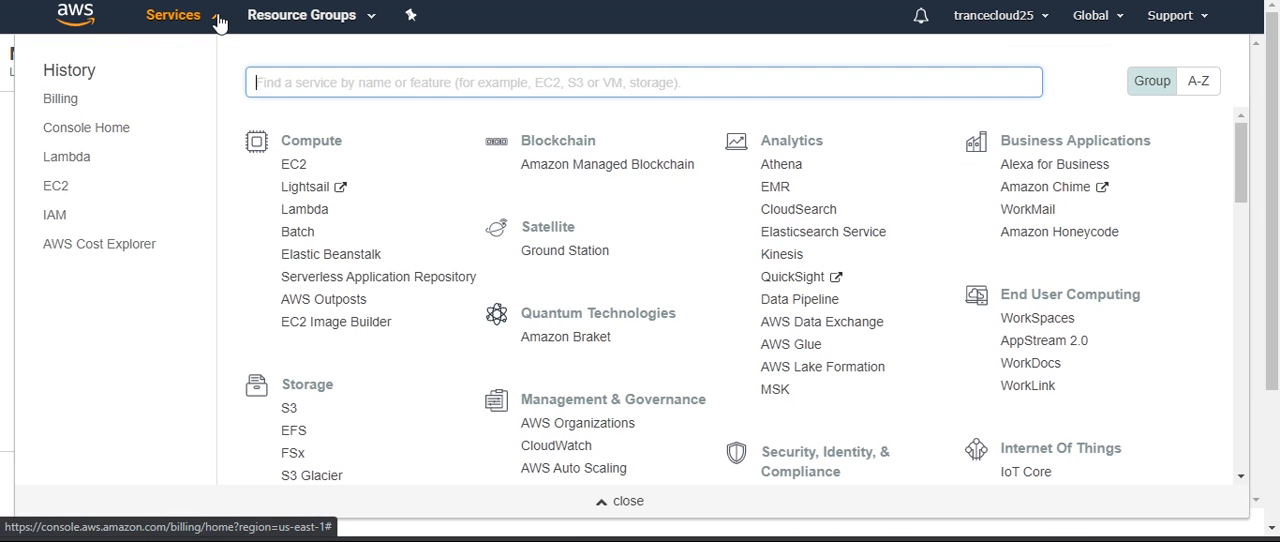
{"action": "left_click", "coordinate": [60, 99]}
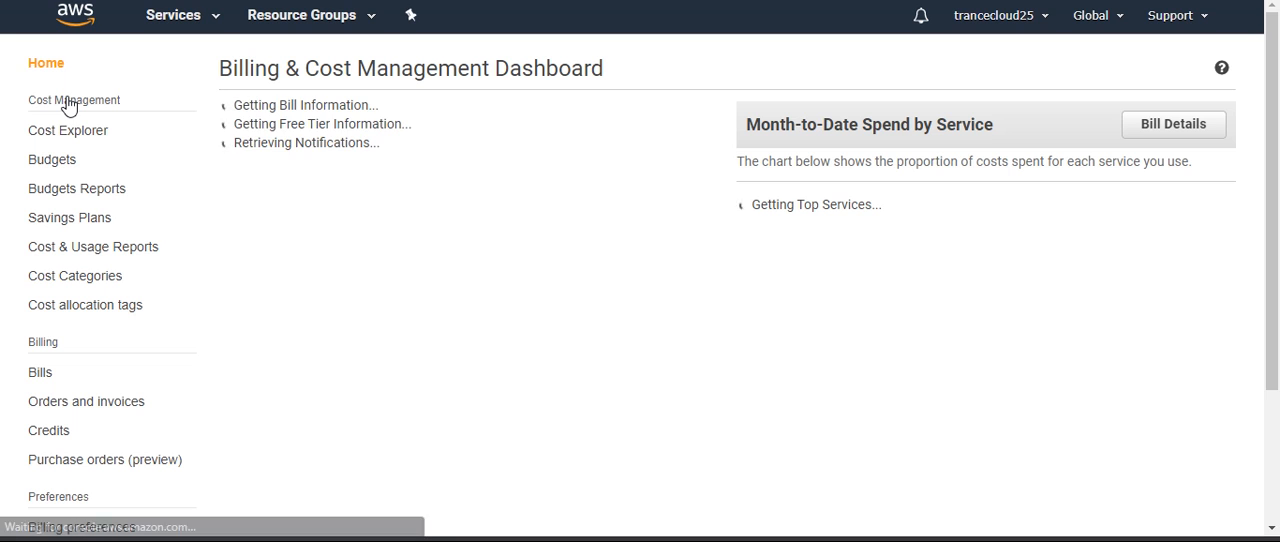
{"action": "left_click", "coordinate": [54, 192]}
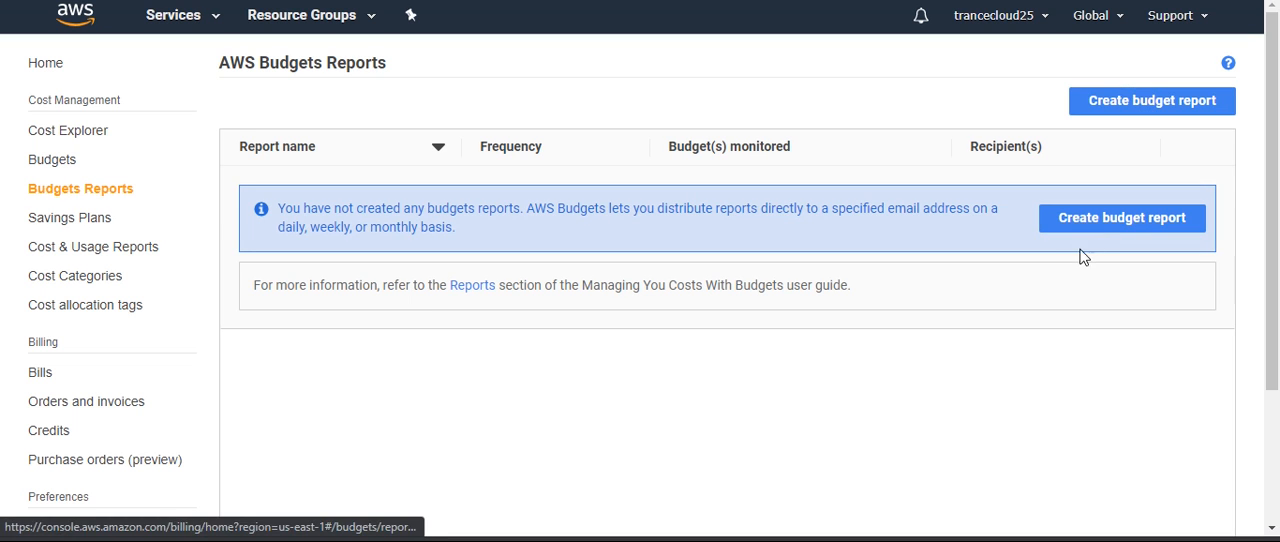
{"action": "left_click", "coordinate": [1106, 224]}
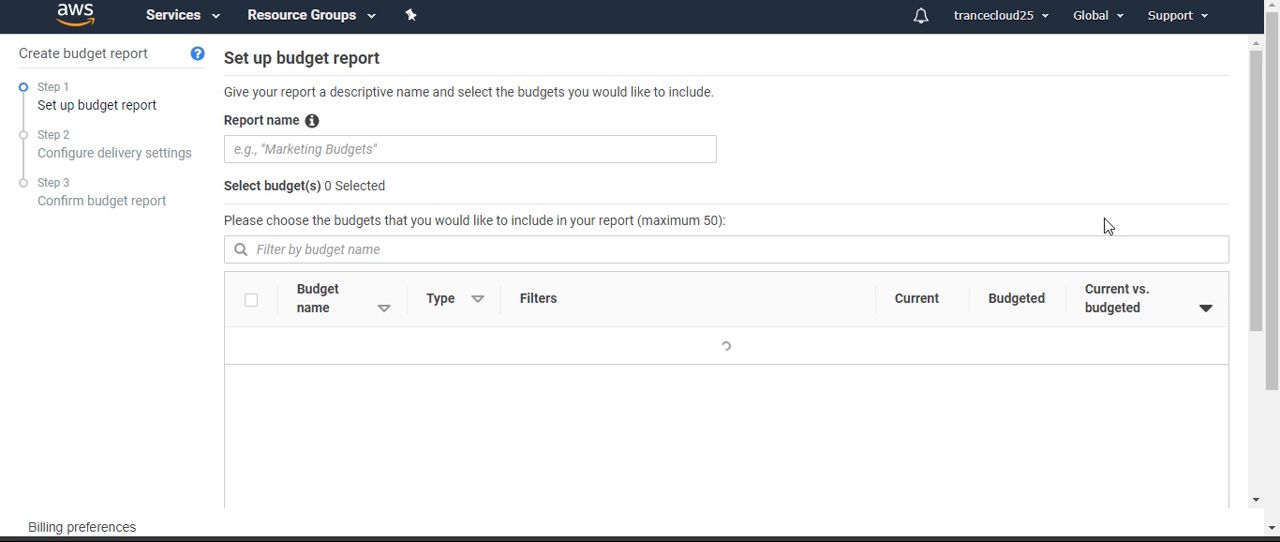
Name the report "test budget", include Monthly Budget in it, and proceed to the delivery settings
{"action": "left_click", "coordinate": [312, 149]}
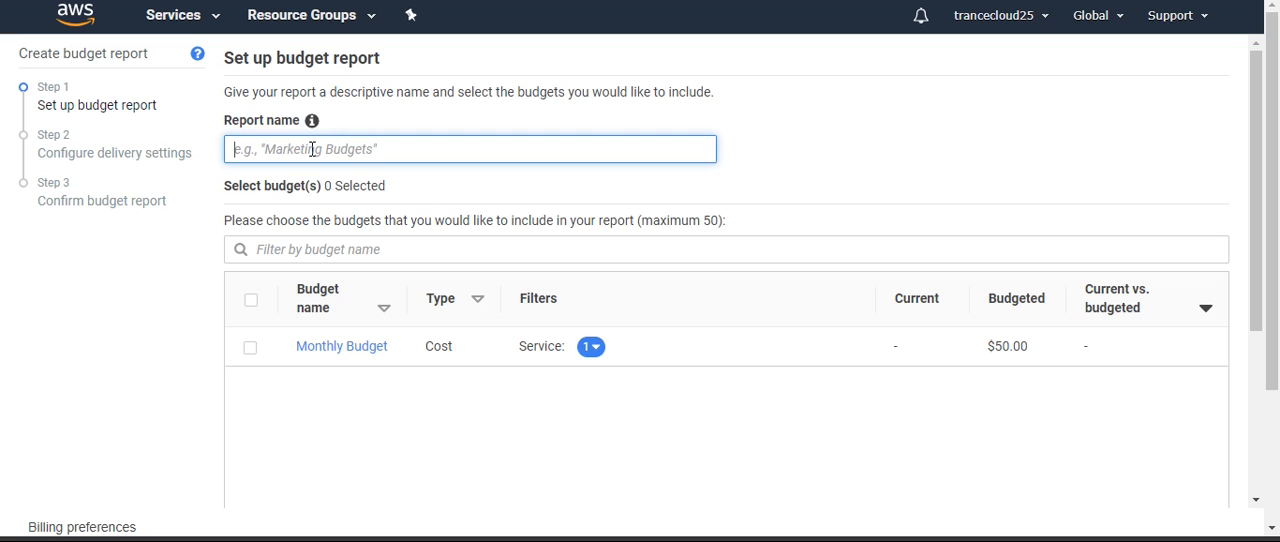
{"action": "type", "text": "test budget"}
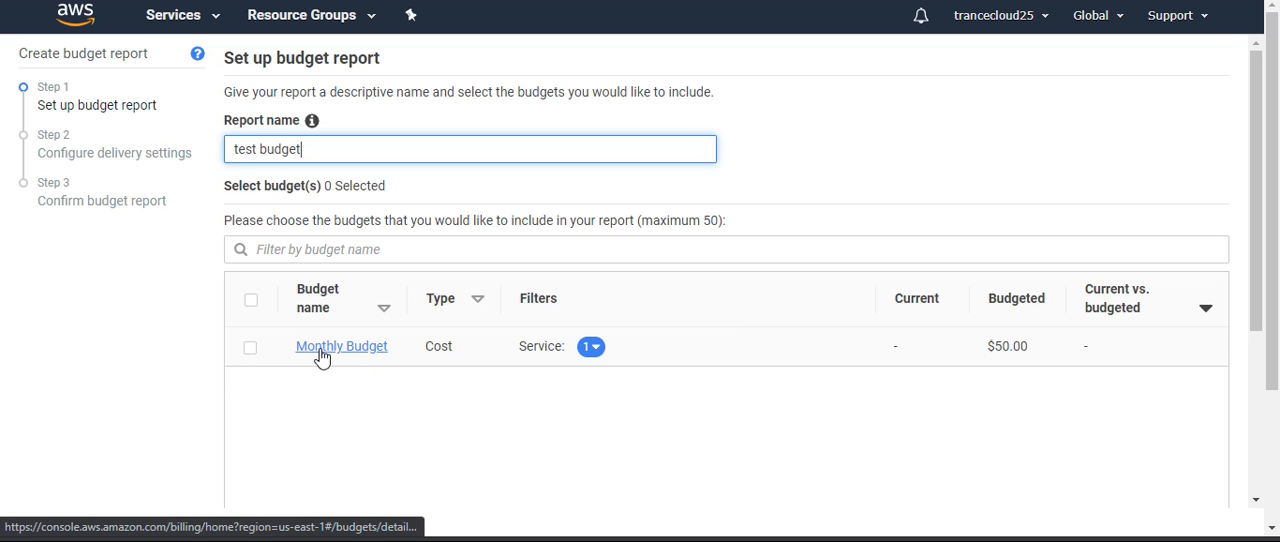
{"action": "left_click", "coordinate": [256, 347]}
{"action": "scroll", "coordinate": [577, 340], "scroll_direction": "down", "scroll_amount": 3}
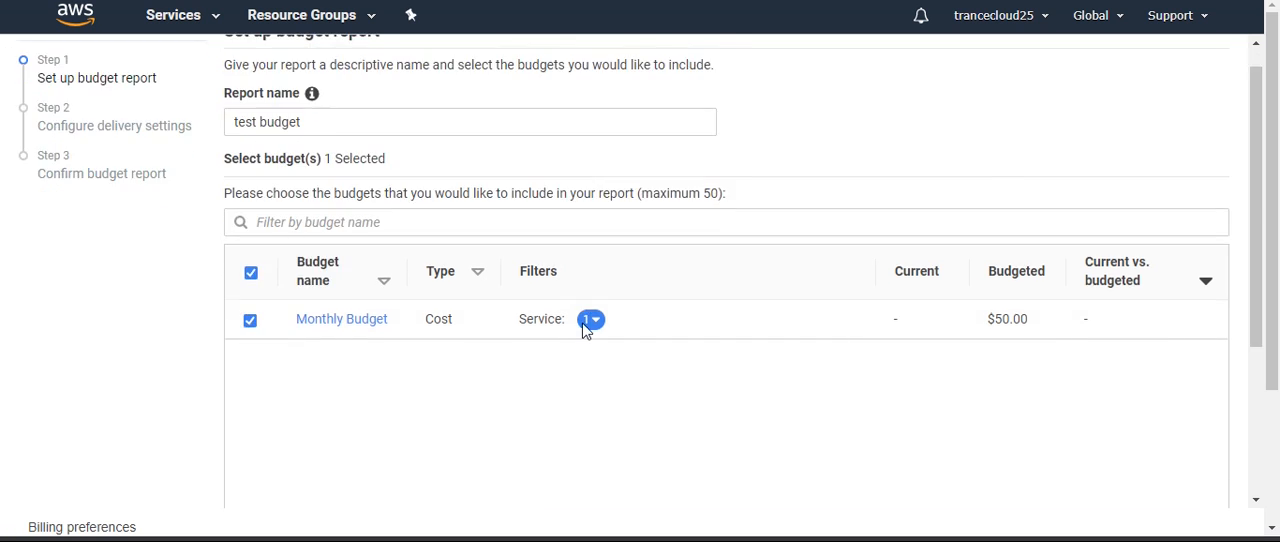
{"action": "left_click", "coordinate": [1095, 479]}
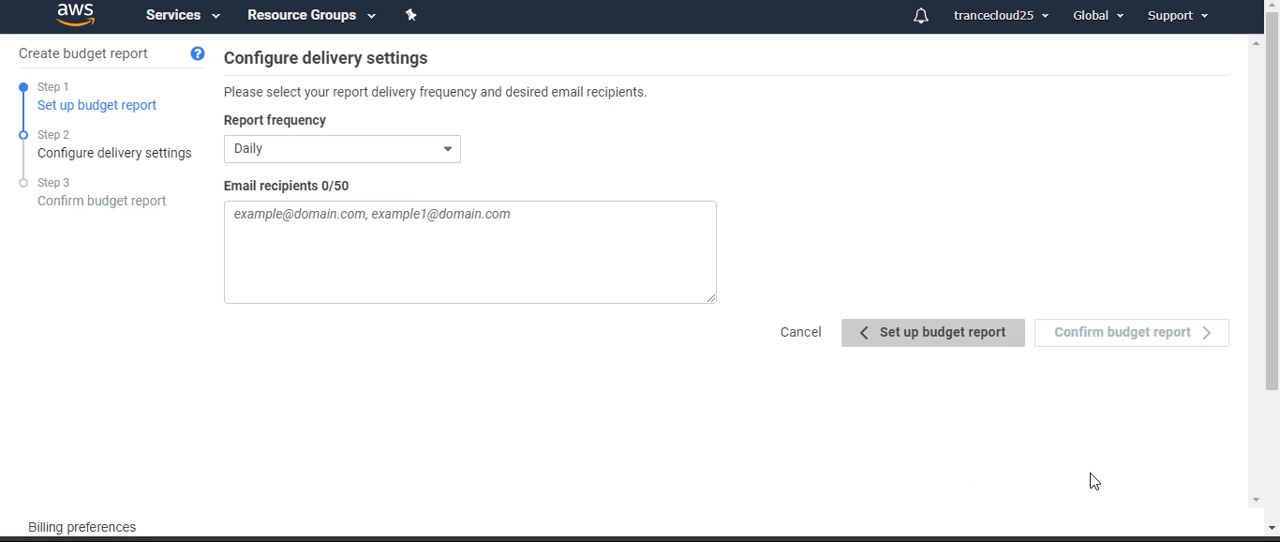
Check the available report frequencies, and view the sample daily budget report email in Snipping Tool before returning to the delivery settings
{"action": "left_click", "coordinate": [303, 152]}
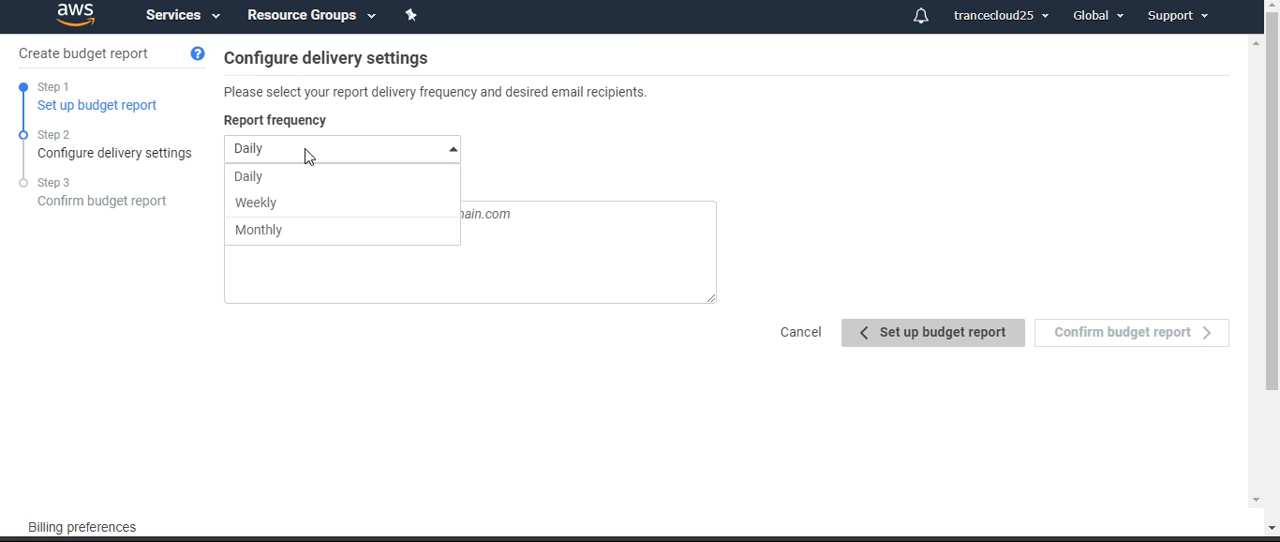
{"action": "left_click", "coordinate": [651, 138]}
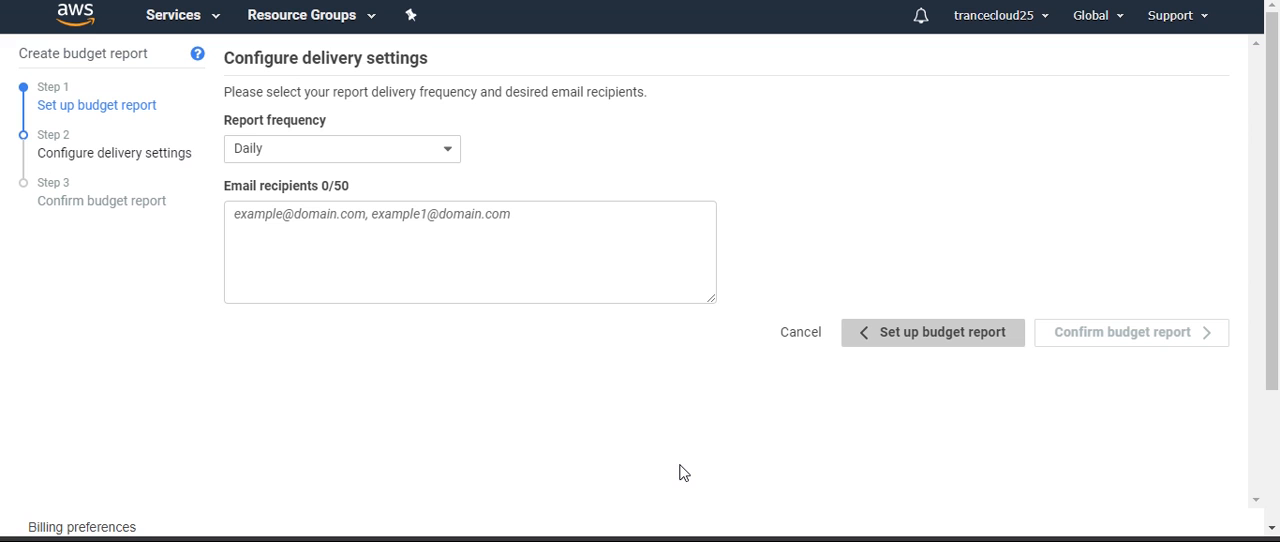
{"action": "left_click", "coordinate": [760, 540]}
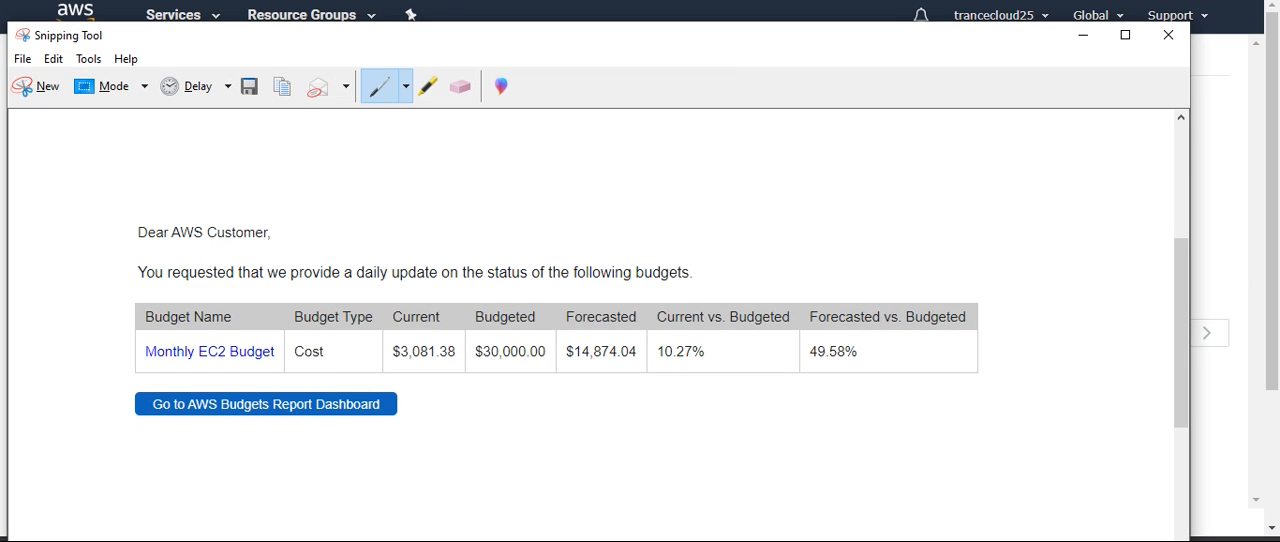
{"action": "left_click_drag", "start_coordinate": [526, 52], "coordinate": [584, 15]}
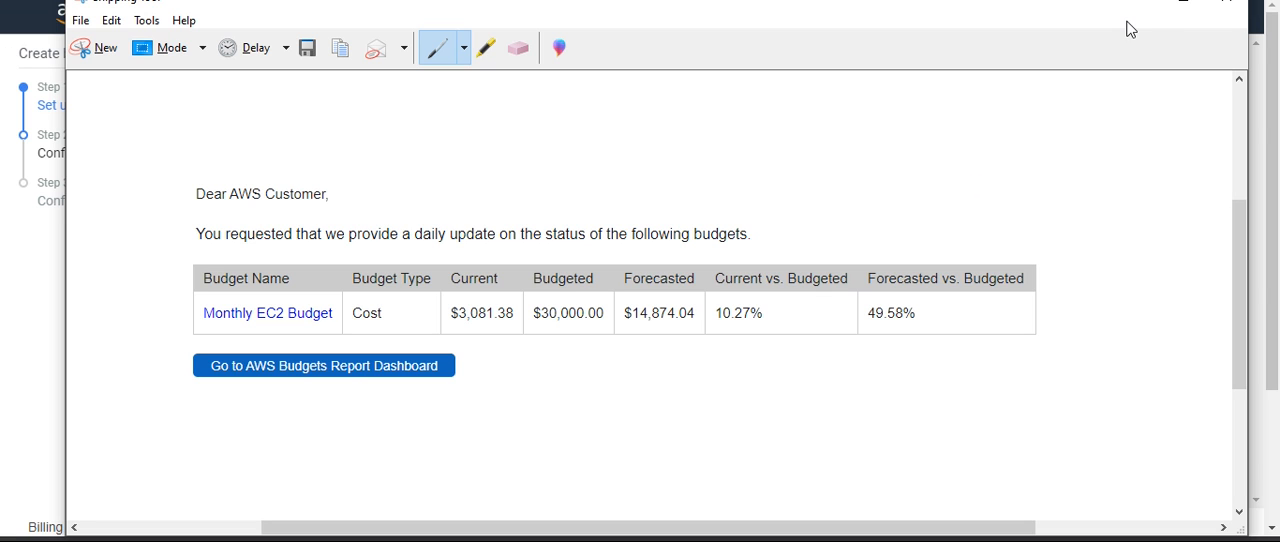
{"action": "left_click", "coordinate": [1183, 2]}
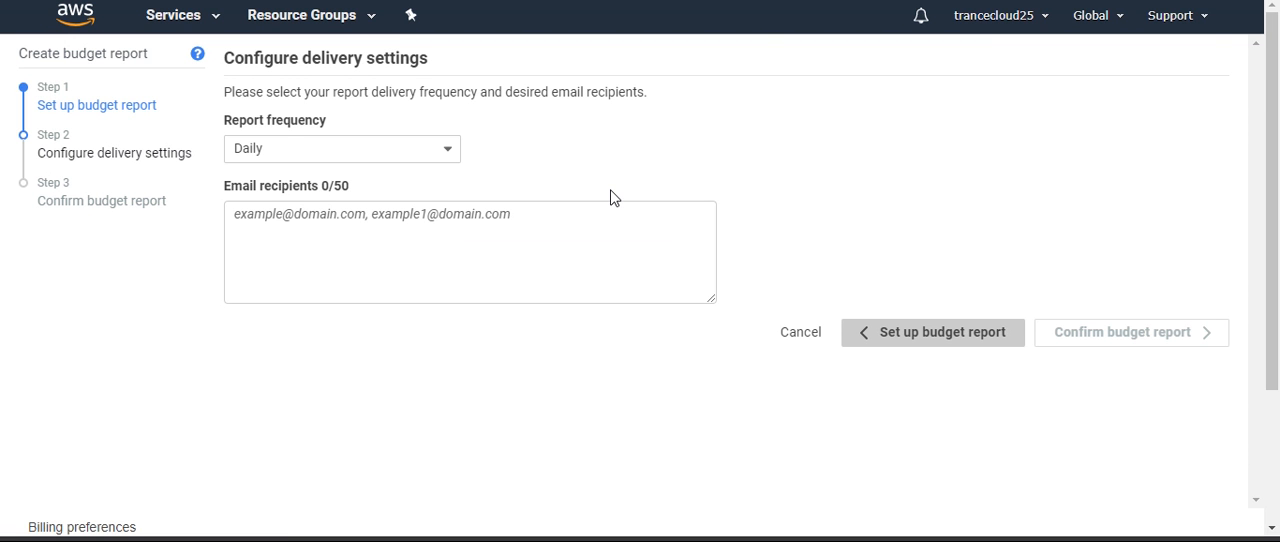